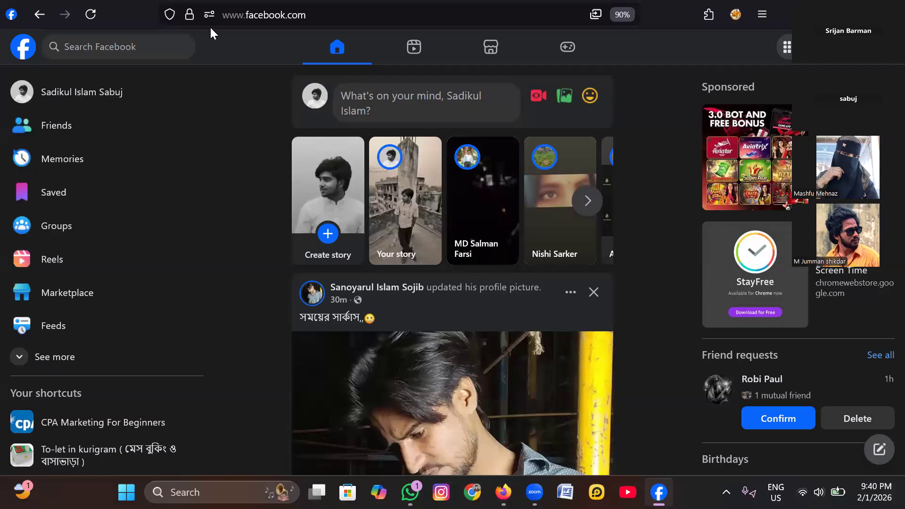
- Close the standalone Facebook window and open Facebook in a new Firefox tab
key(alt+F4)
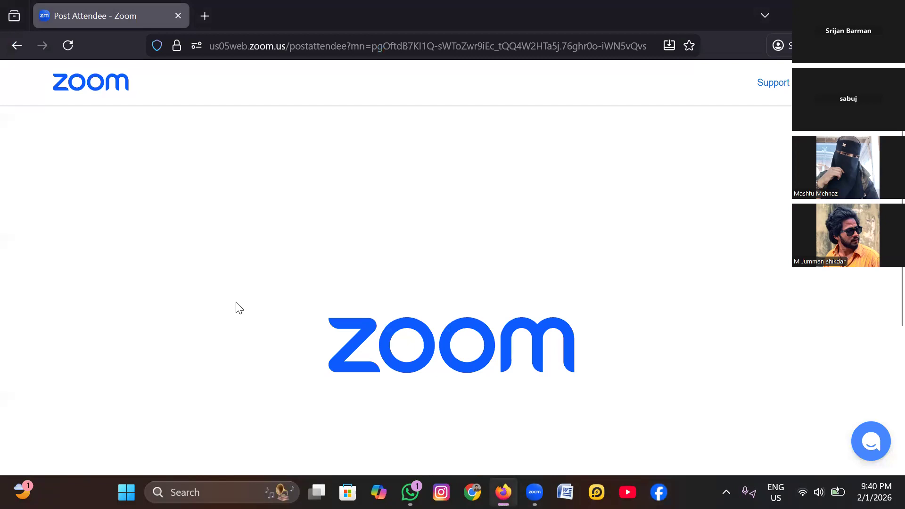
key(ctrl+t)
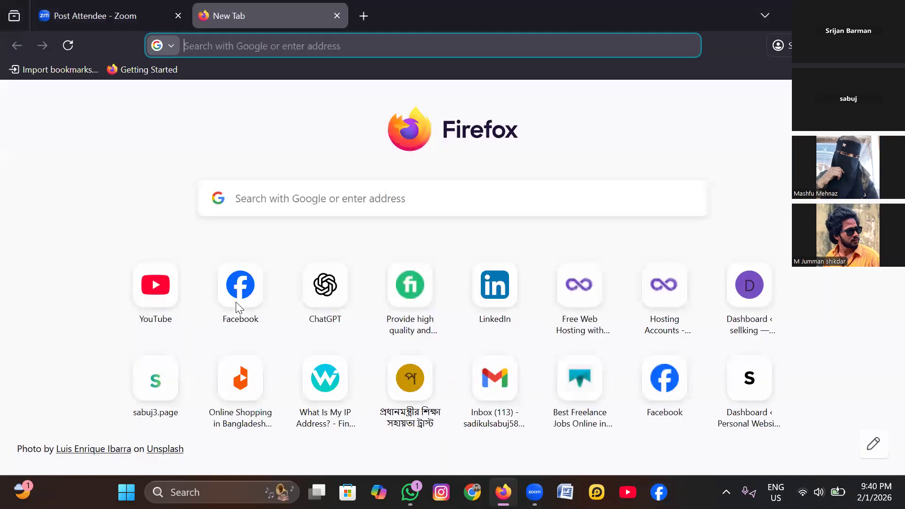
click(237, 303)
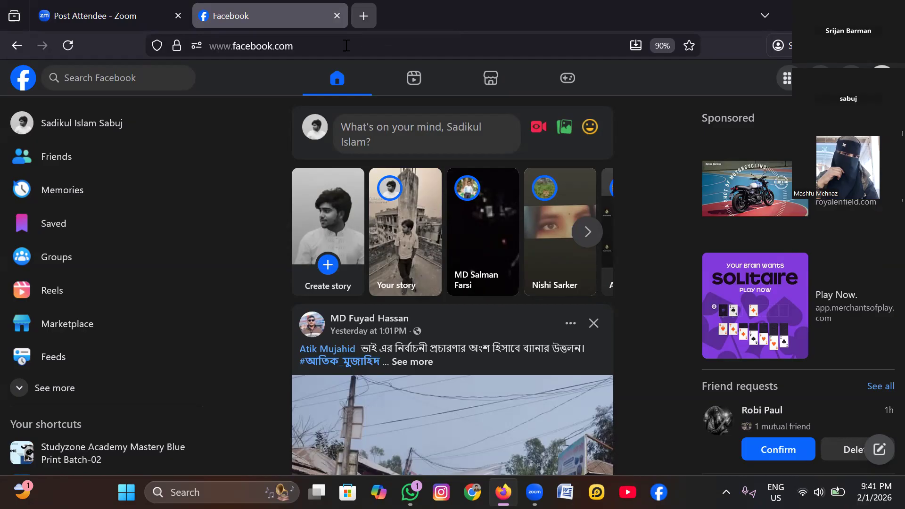
- Go to facebook.com/accountquality and review the personal ad account's status
key(ctrl+l)
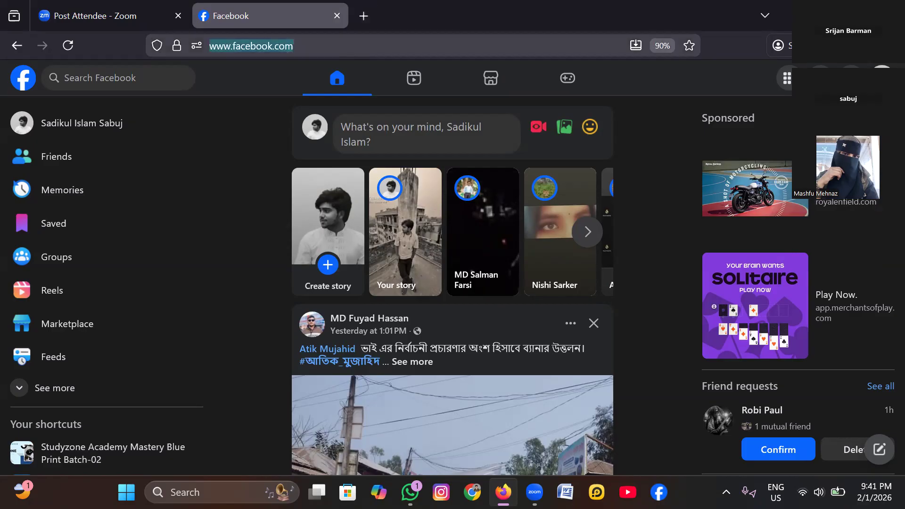
key(End)
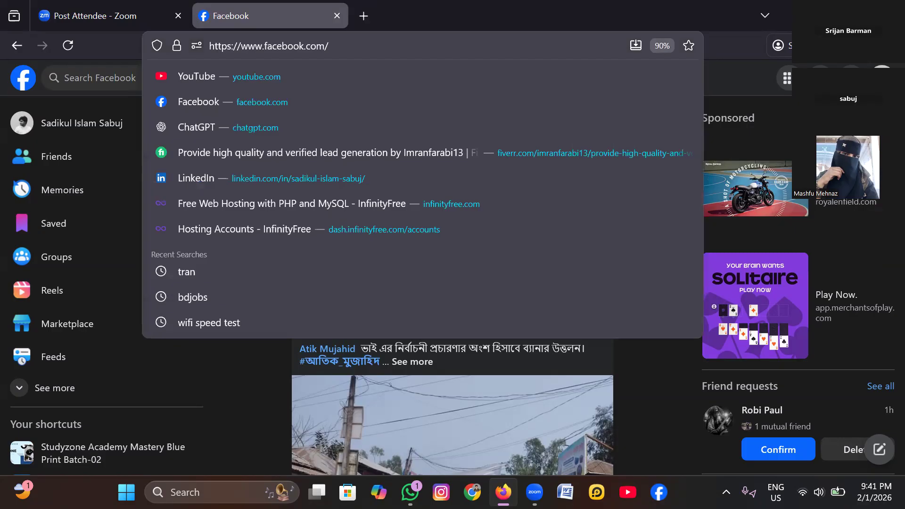
text(account)
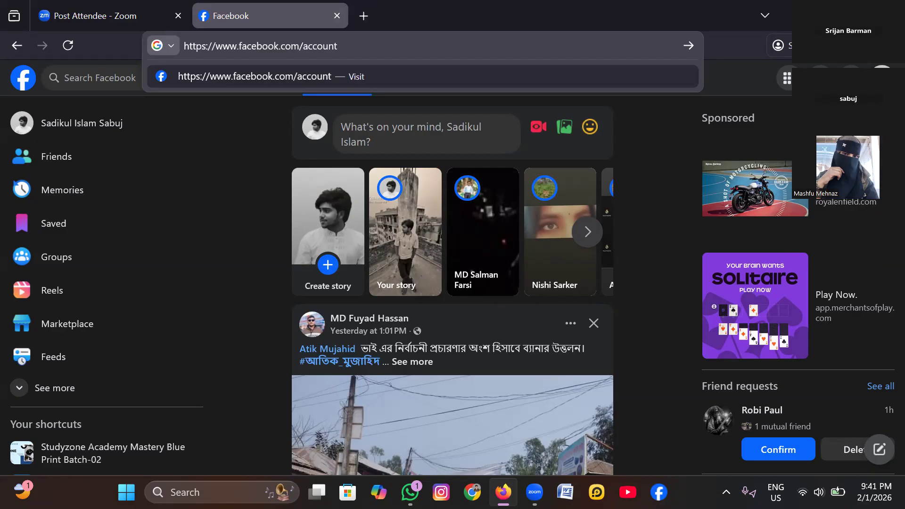
text(quality)
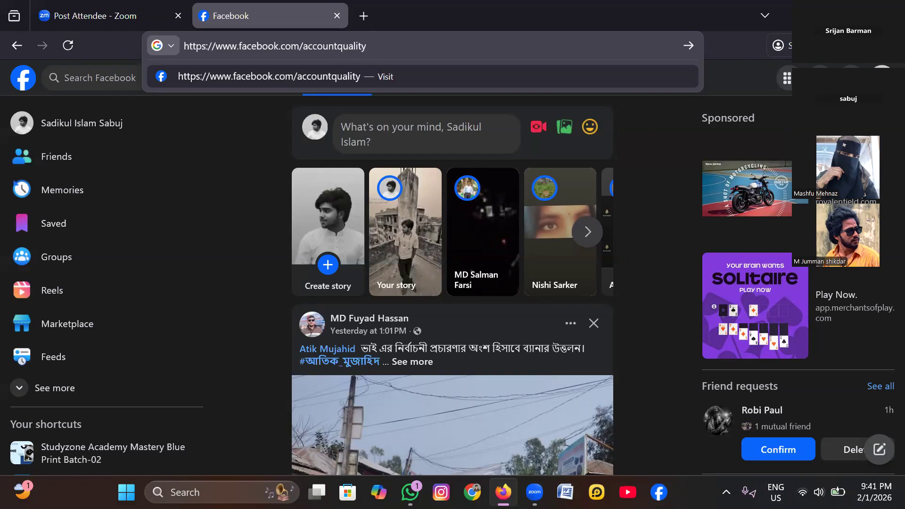
key(Return)
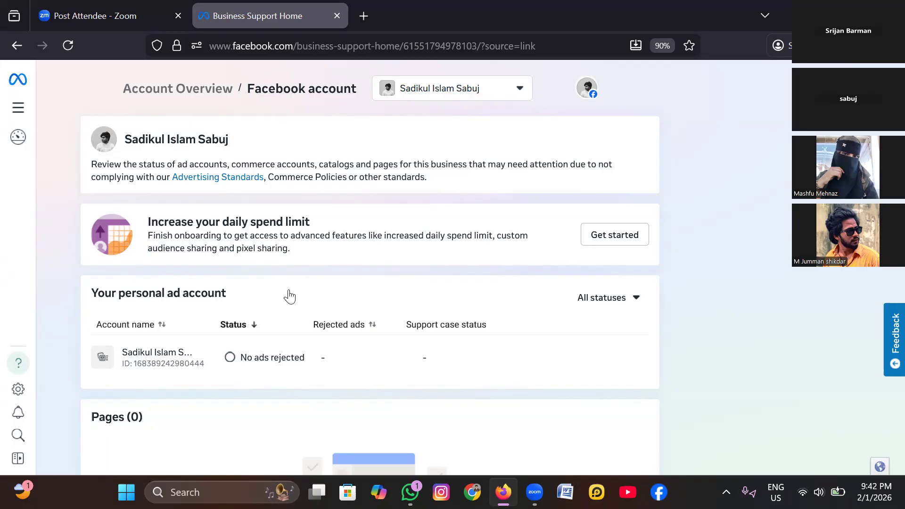
scroll(289, 297, down, 2)
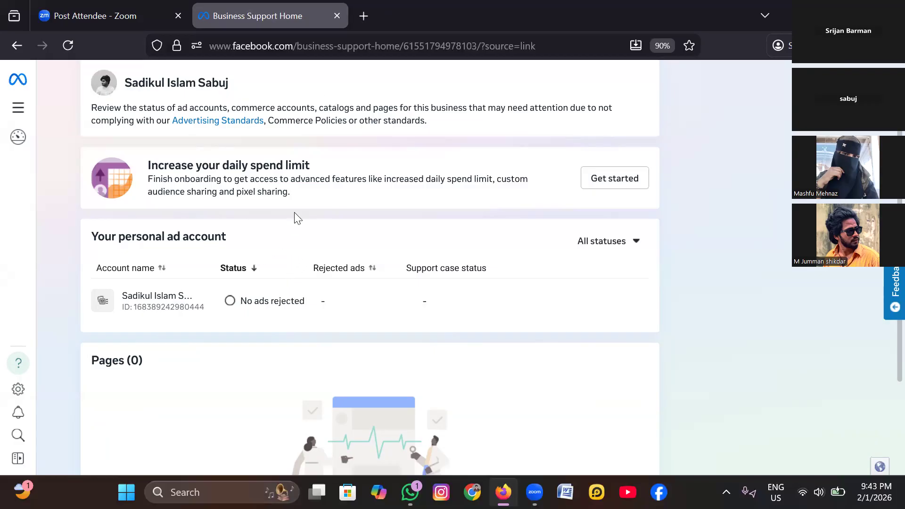
scroll(315, 77, up, 2)
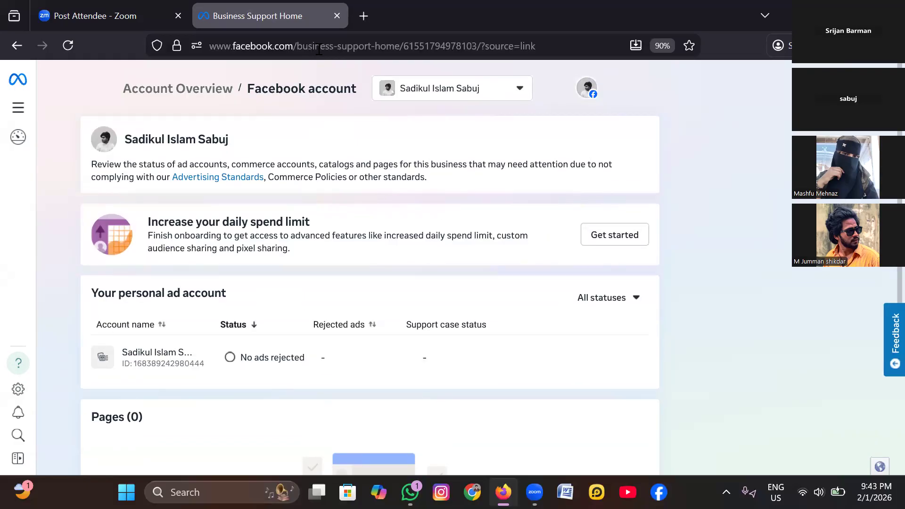
- Open Facebook in a new tab, go to facebook.com/id/hub and look over the identity confirmation page
key(ctrl+t)
click(240, 284)
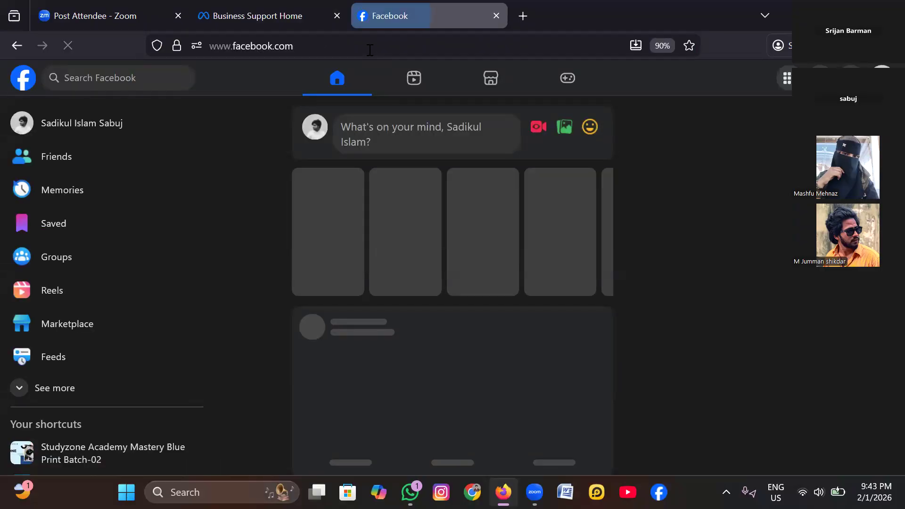
click(369, 46)
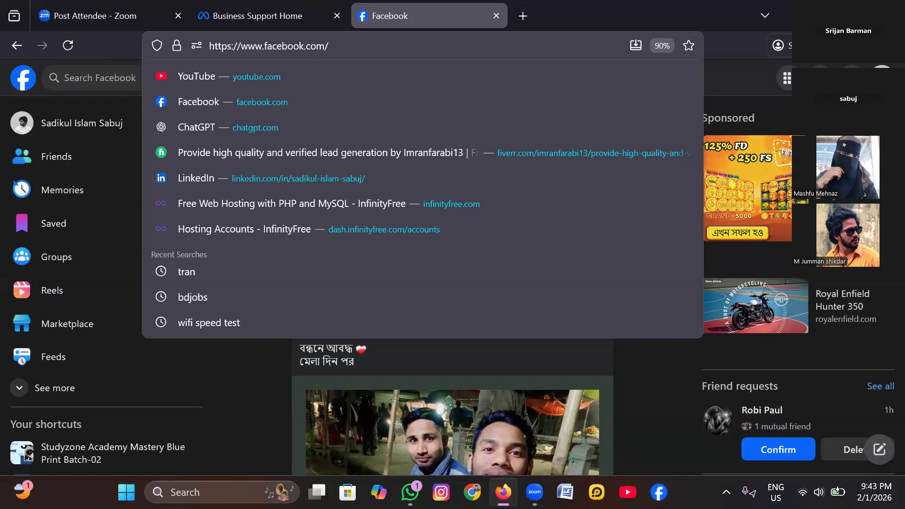
text(id)
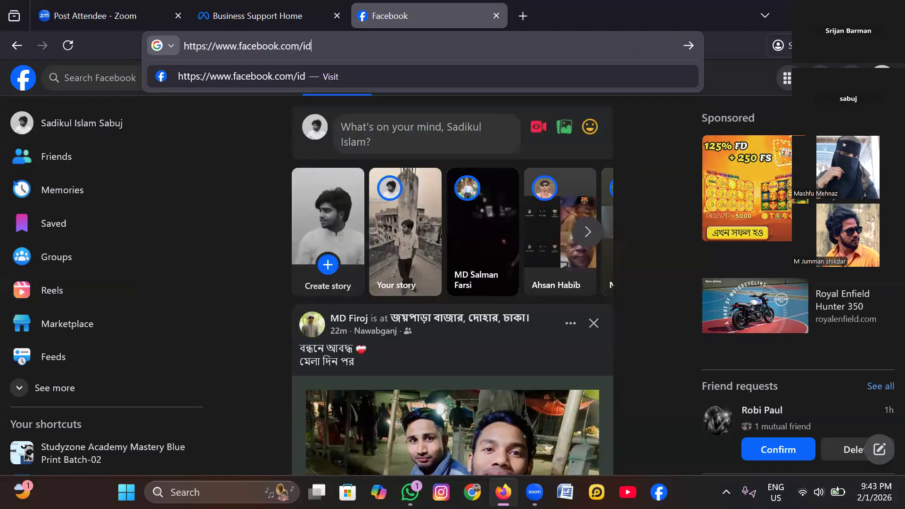
text(/hub)
key(Return)
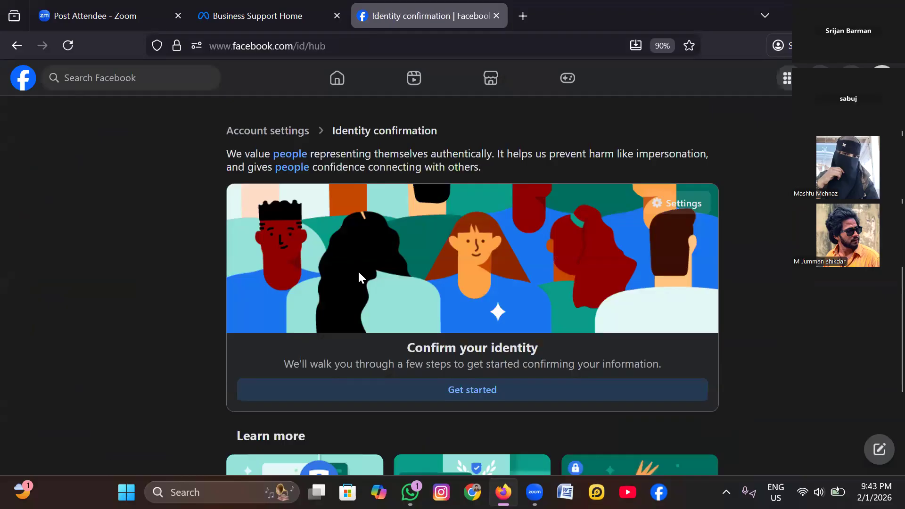
scroll(358, 272, down, 2)
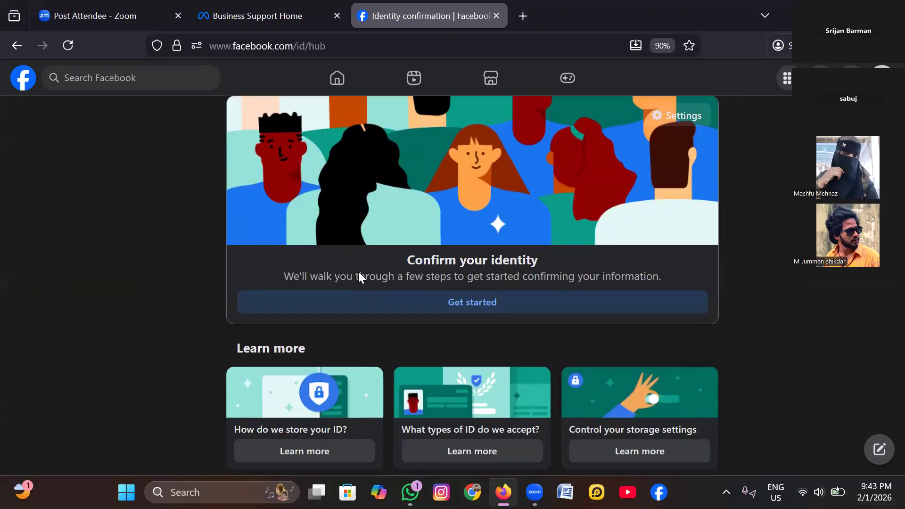
scroll(358, 271, up, 2)
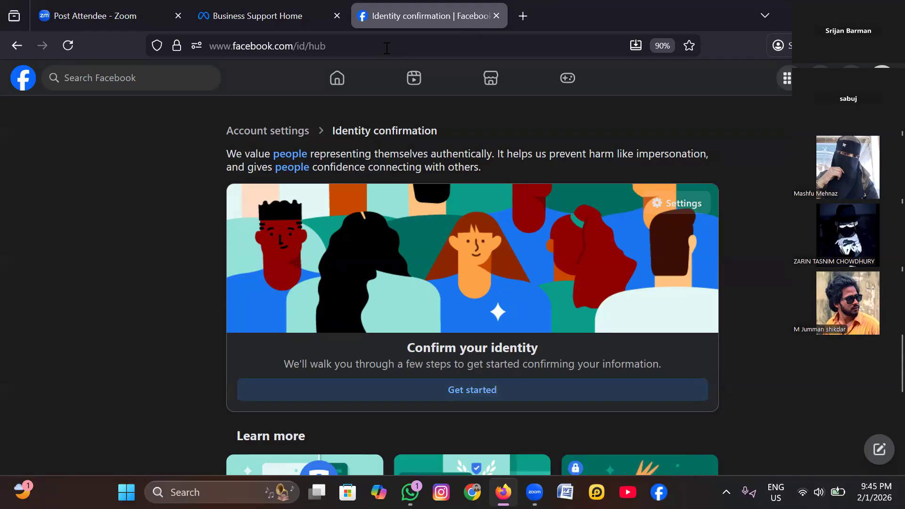
- Load business.facebook.com/create in a new tab
click(524, 15)
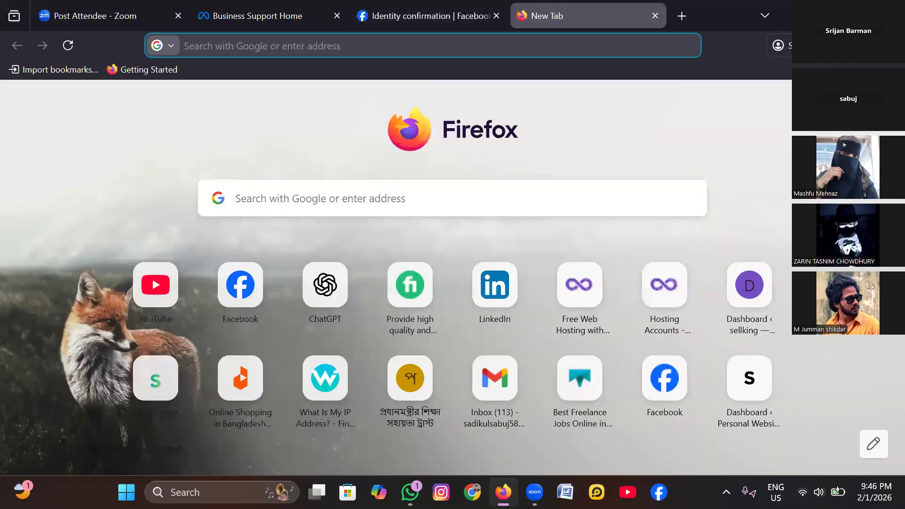
click(377, 46)
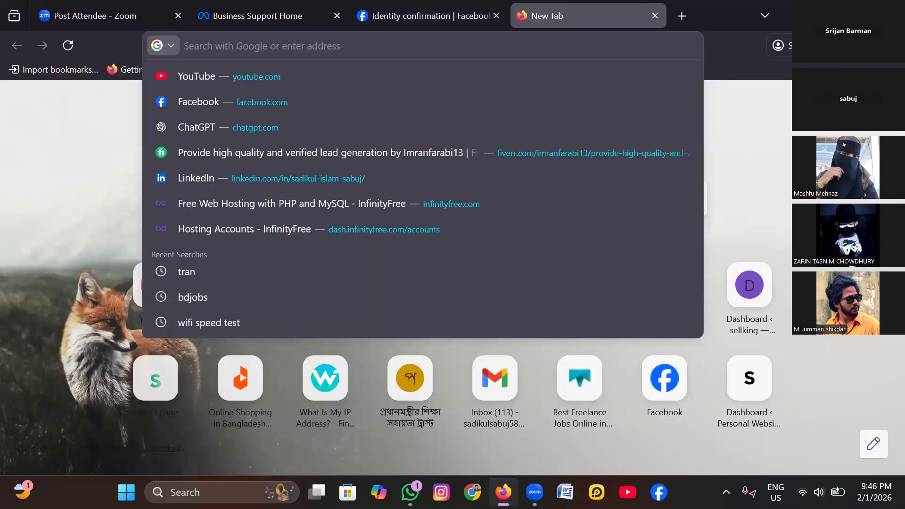
text(b)
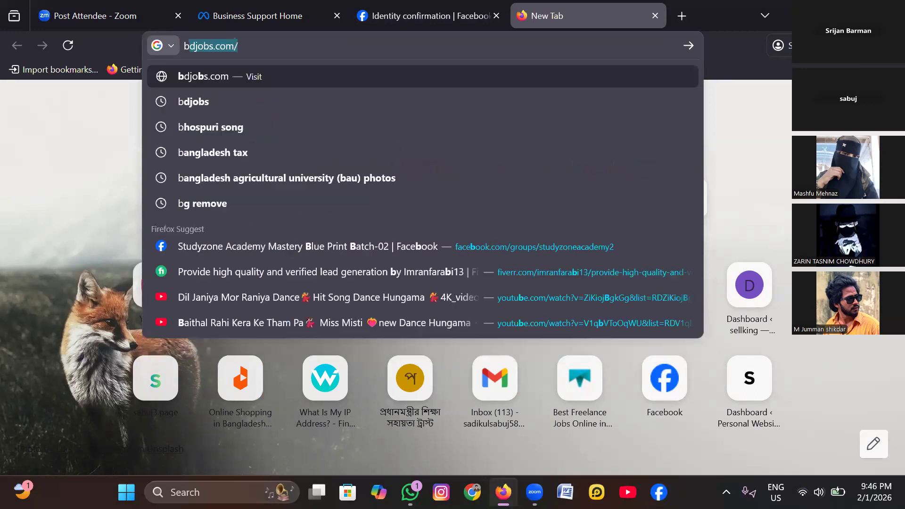
text(usiness)
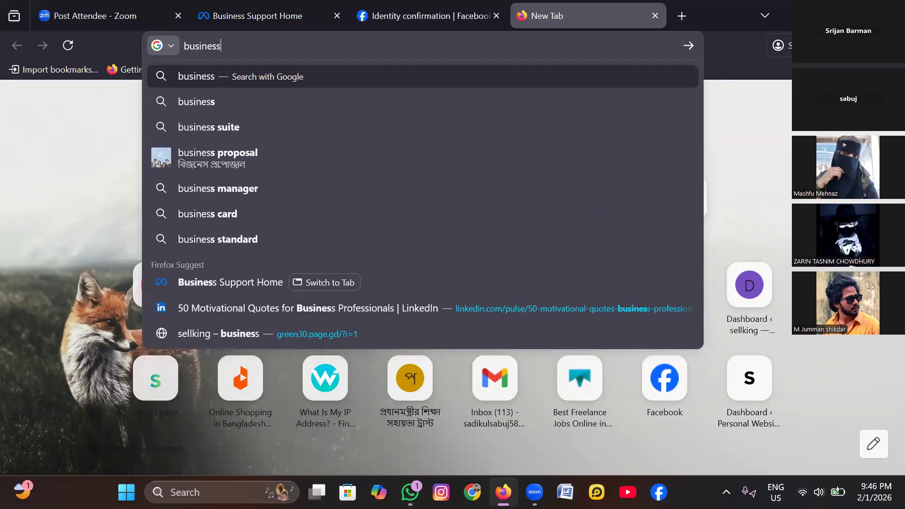
text(.)
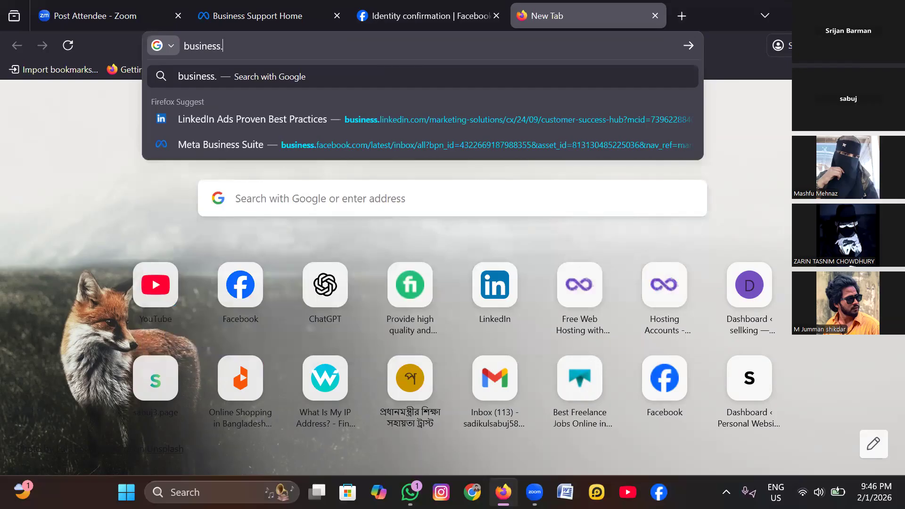
text(face)
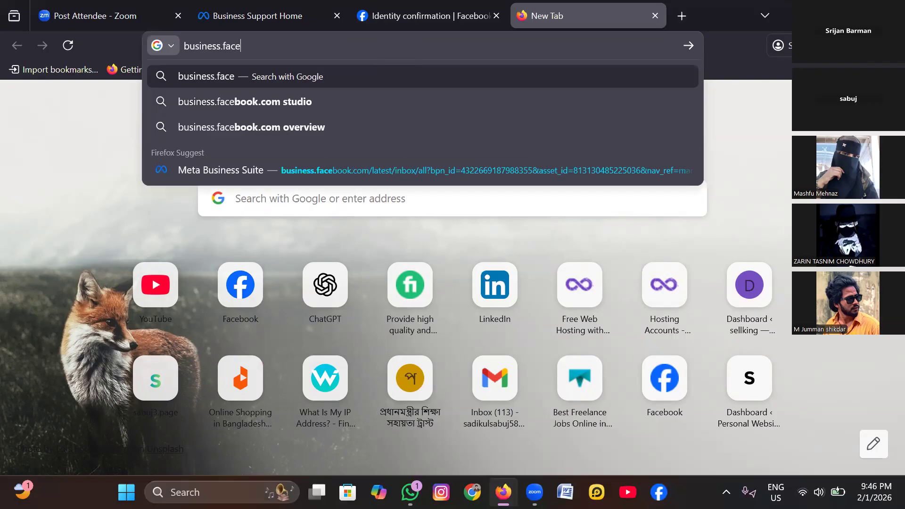
text(b)
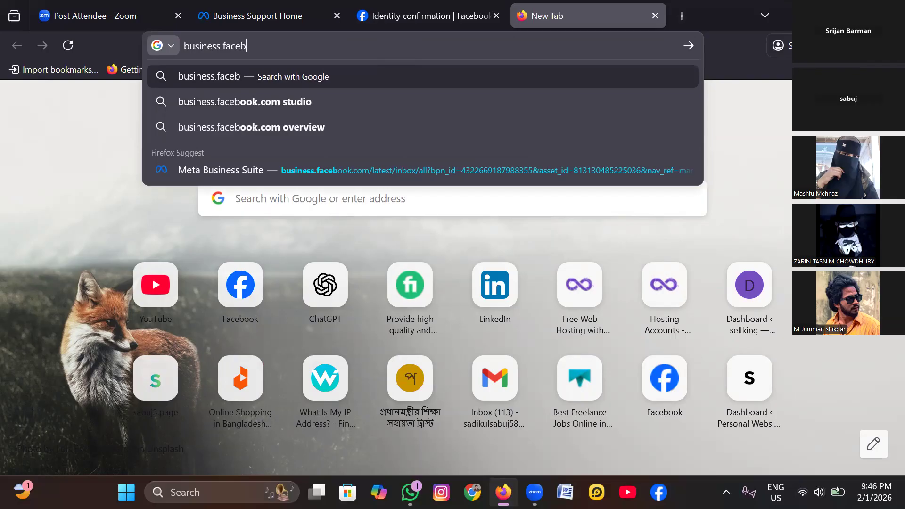
text(ook.com)
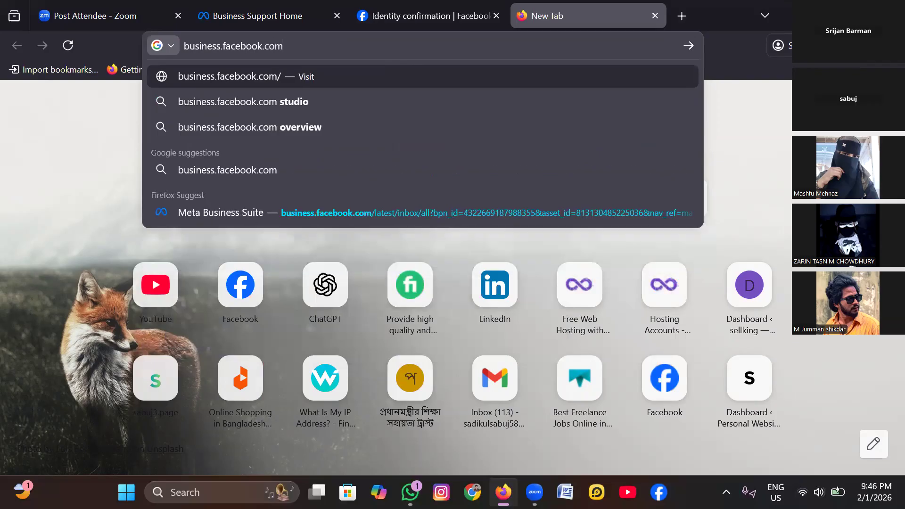
text(/)
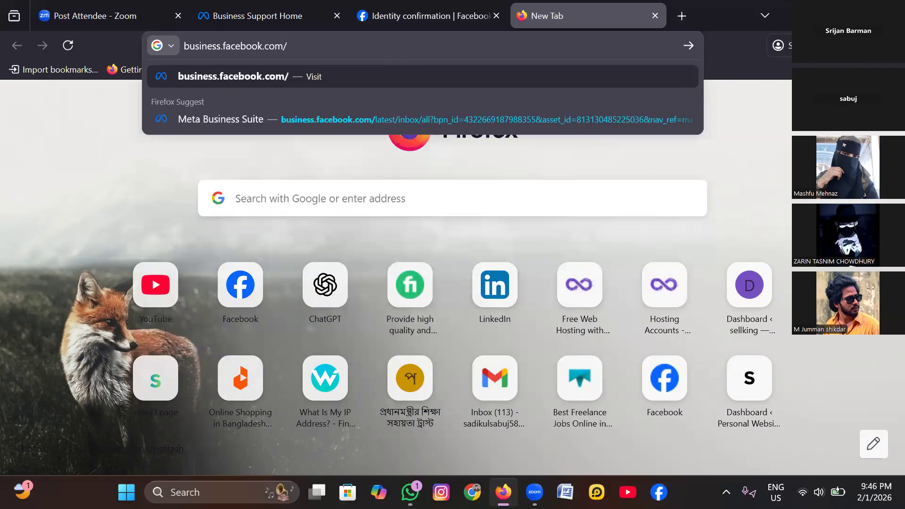
text(cra)
key(BackSpace)
text(ea)
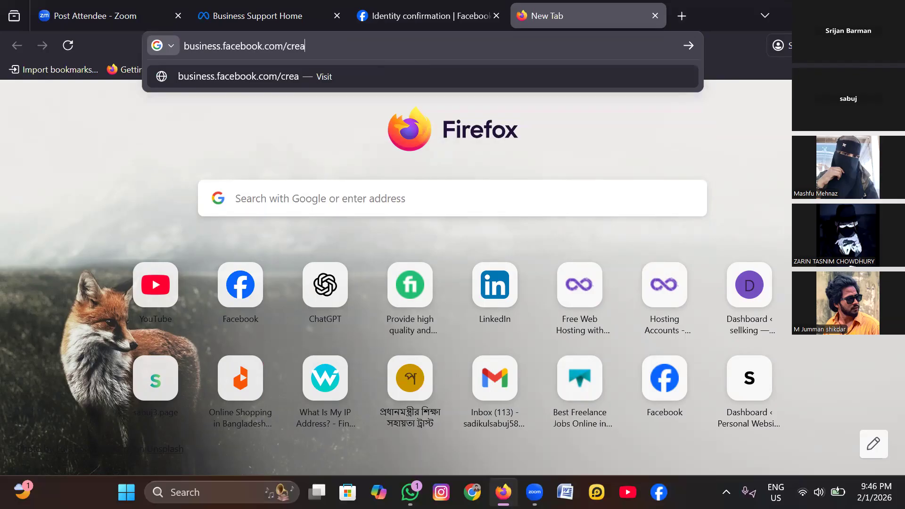
text(te)
key(Return)
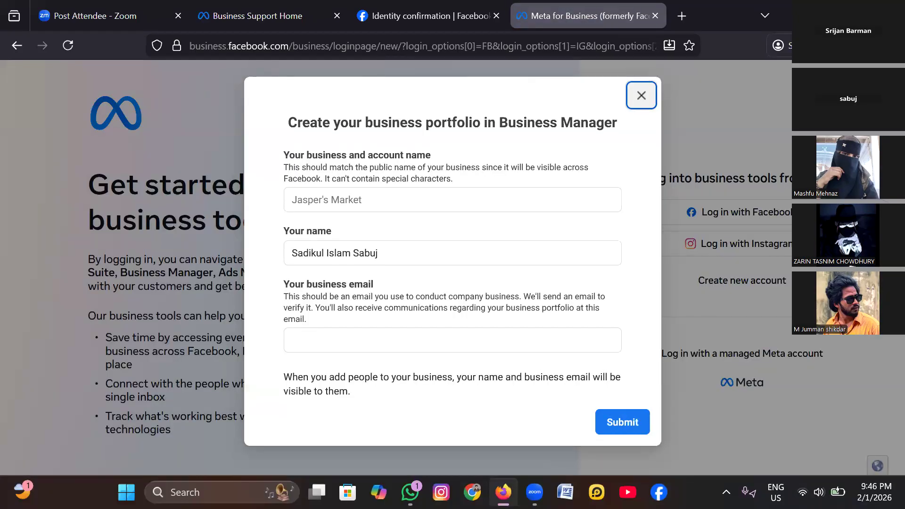
- Dismiss the business portfolio creation form and look over the Meta business tools login page
click(644, 98)
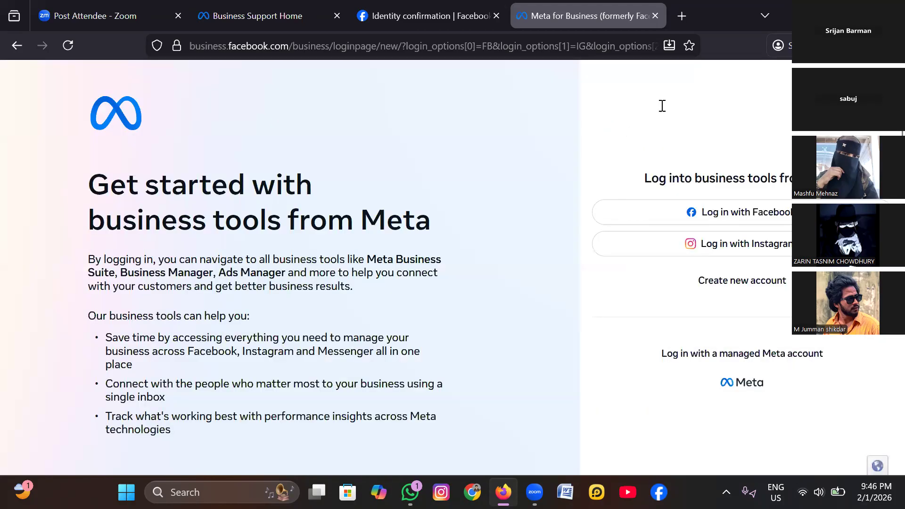
click(679, 205)
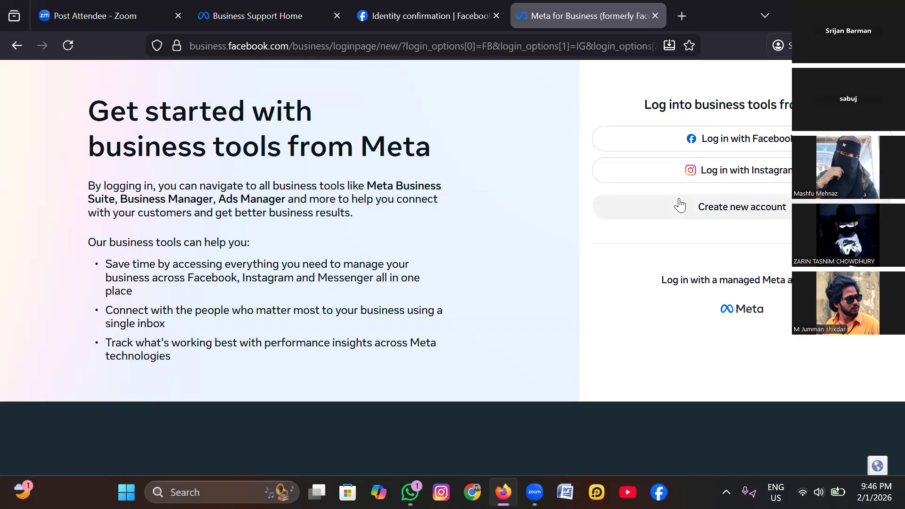
scroll(679, 205, down, 5)
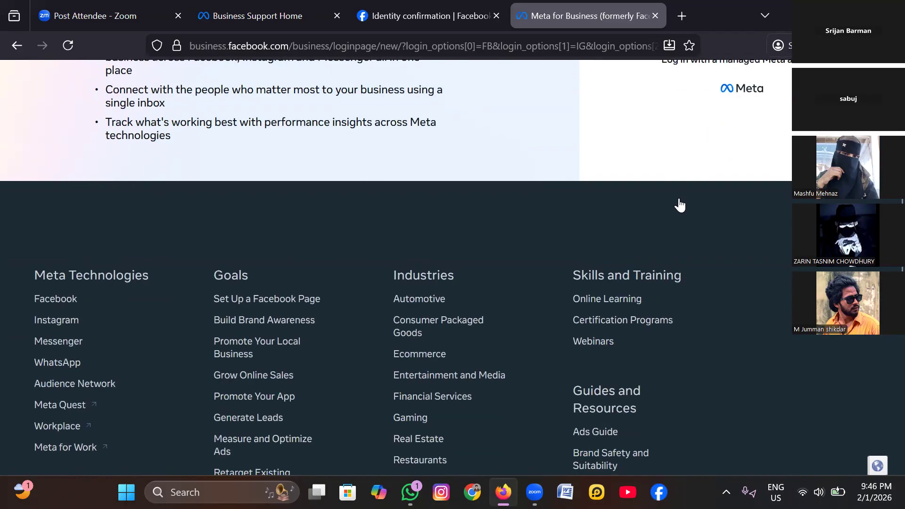
scroll(679, 205, up, 2)
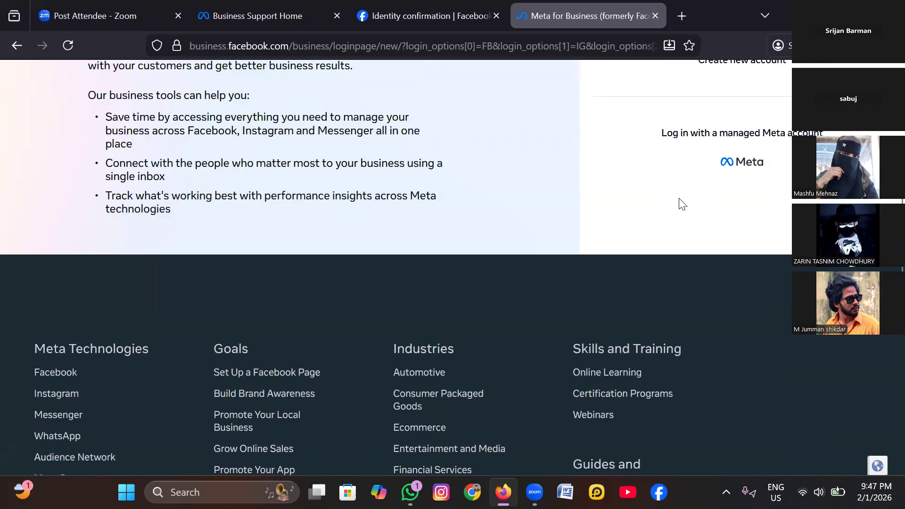
scroll(680, 205, up, 2)
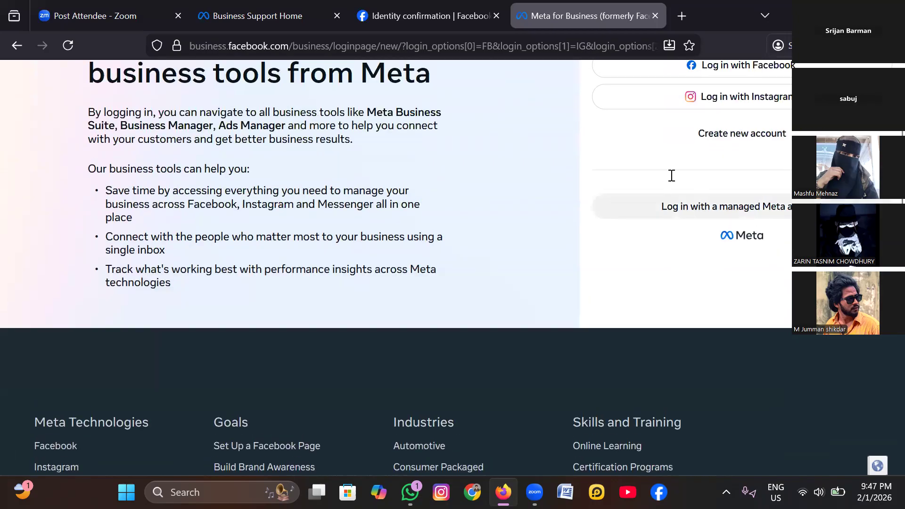
scroll(671, 175, up, 4)
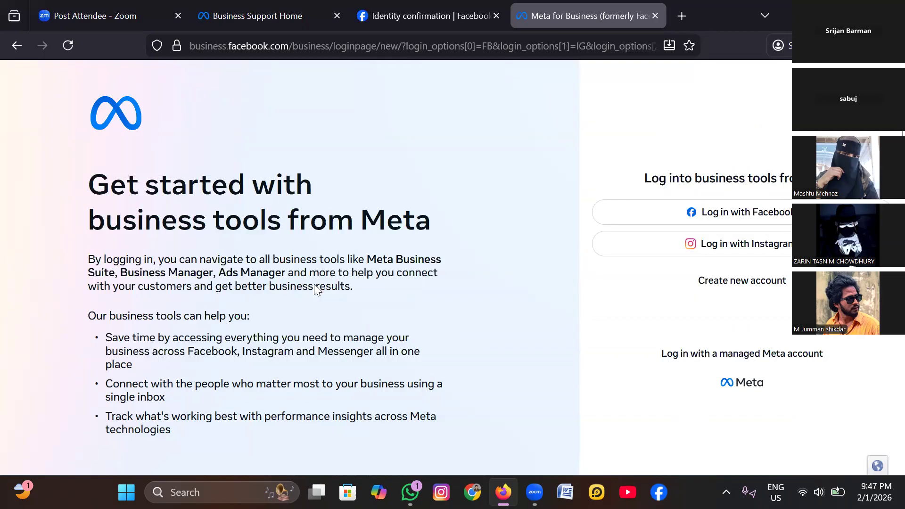
- Open Facebook in another new tab, keeping it in the background, and return to the Meta for Business page
key(ctrl+t)
click(240, 284)
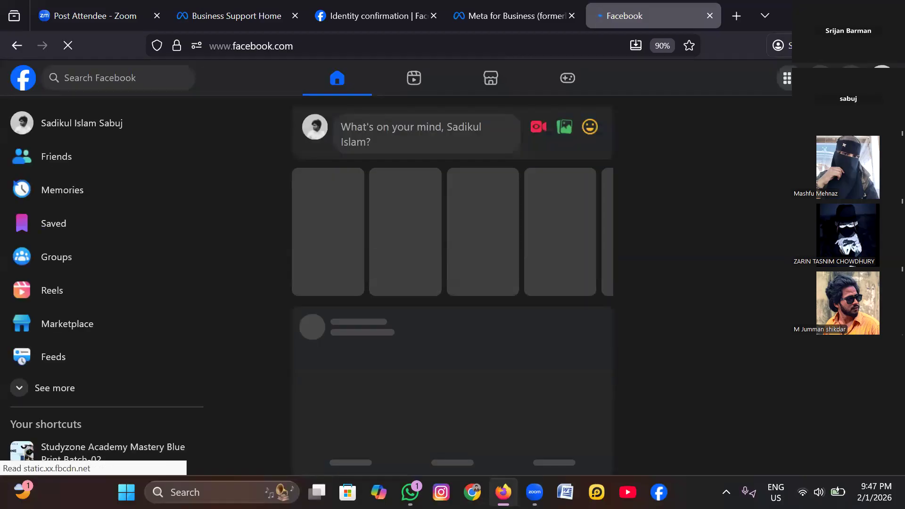
click(513, 15)
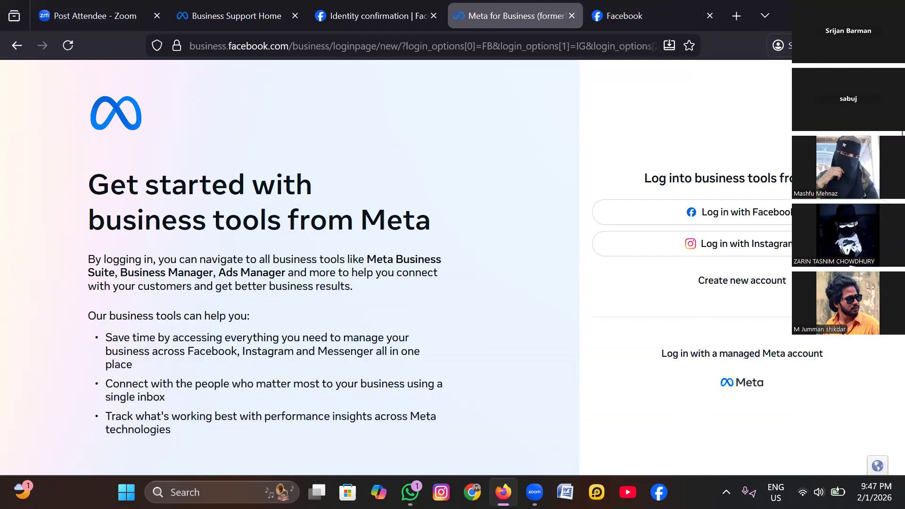
- Try to load business.facebook.com/create in the current tab, replacing the existing address
key(ctrl+l)
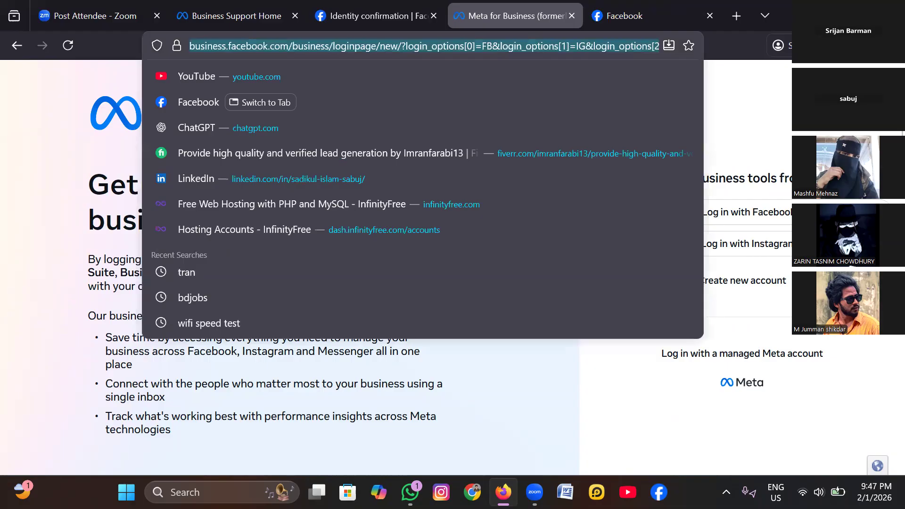
key(BackSpace)
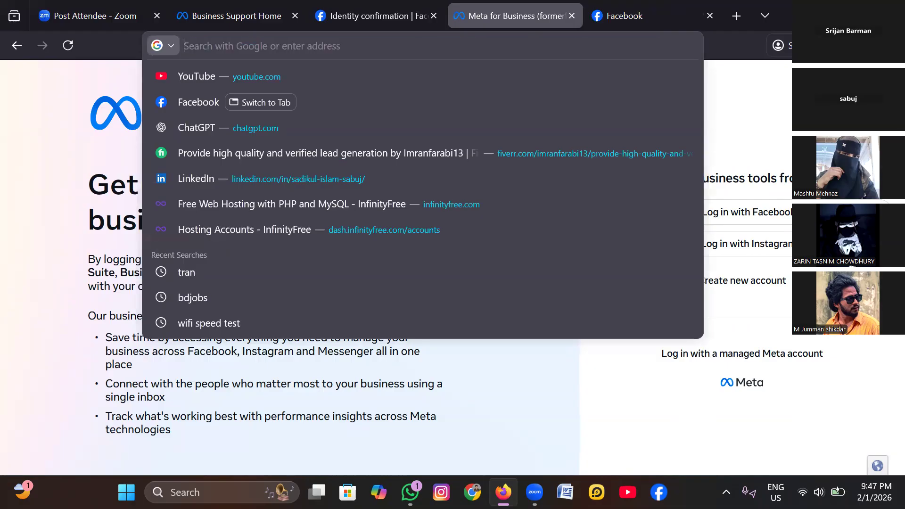
text(bu)
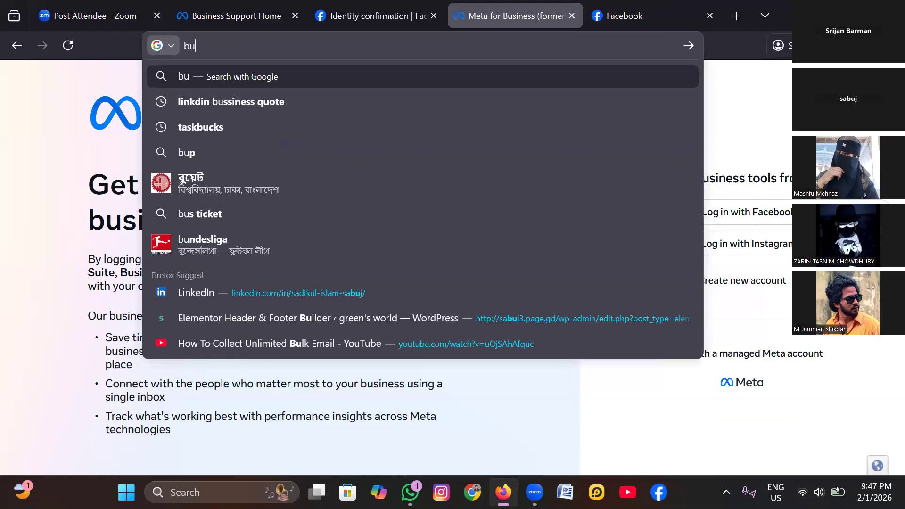
text(si)
text(ess)
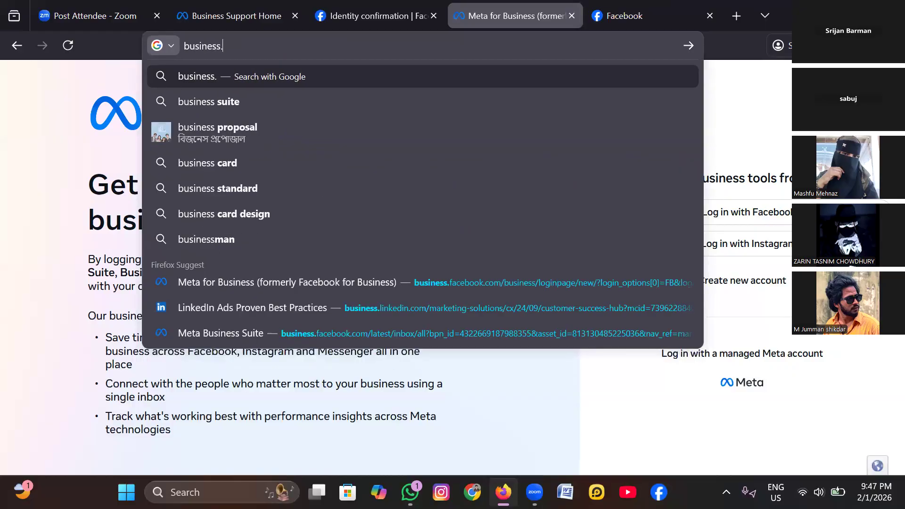
text(.com)
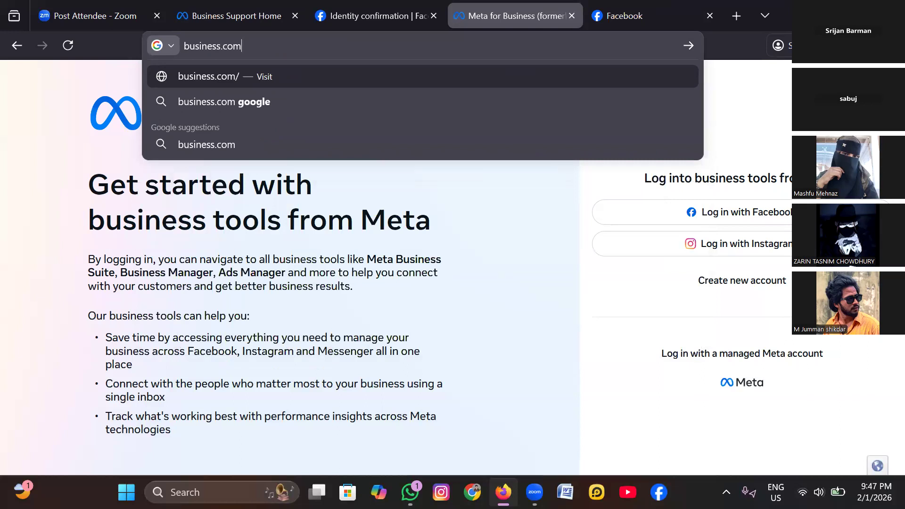
key(BackSpace)
key(BackSpace)
key(BackSpace)
text(fa)
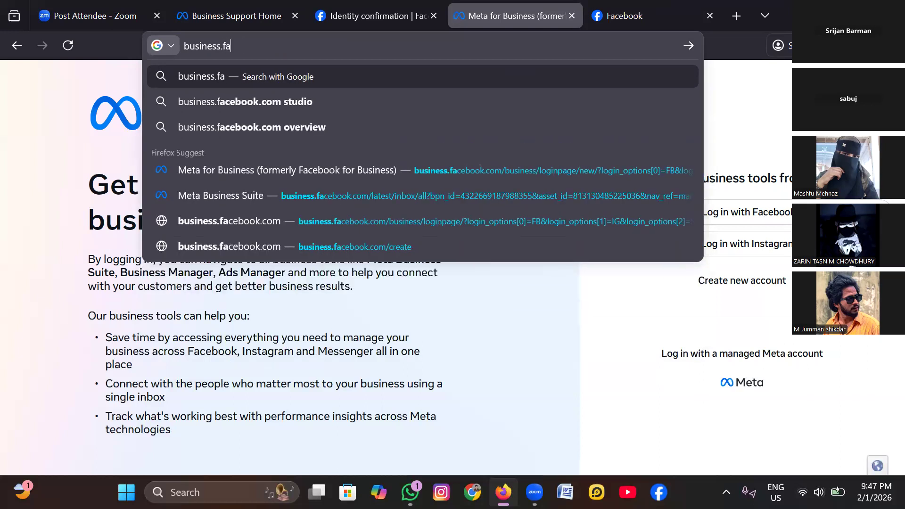
text(ceb)
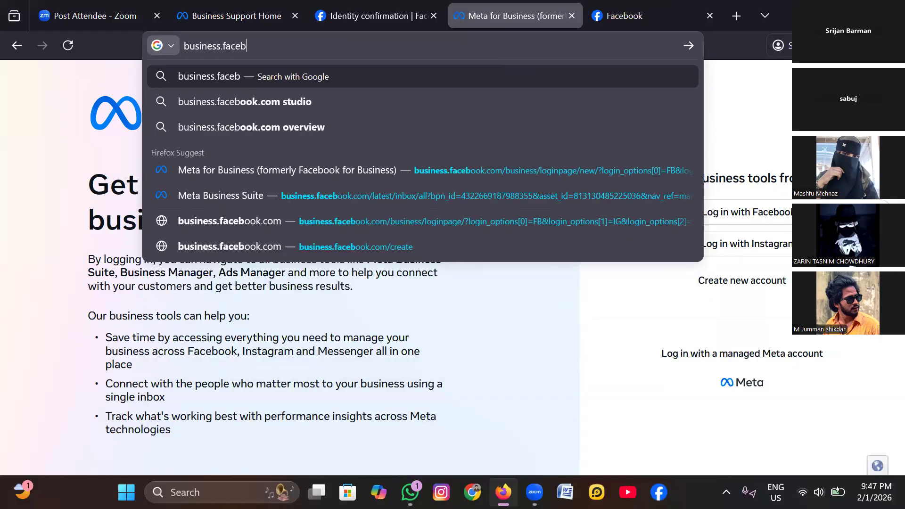
text(ook)
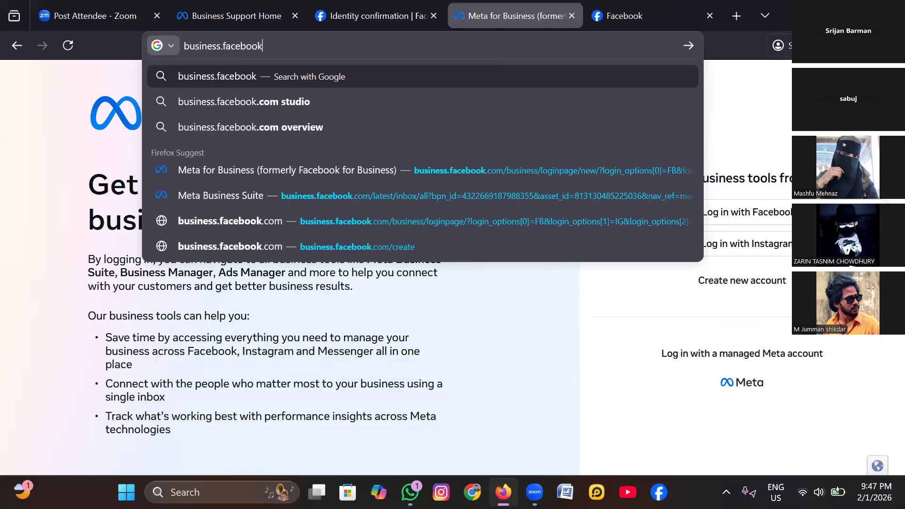
text(.com)
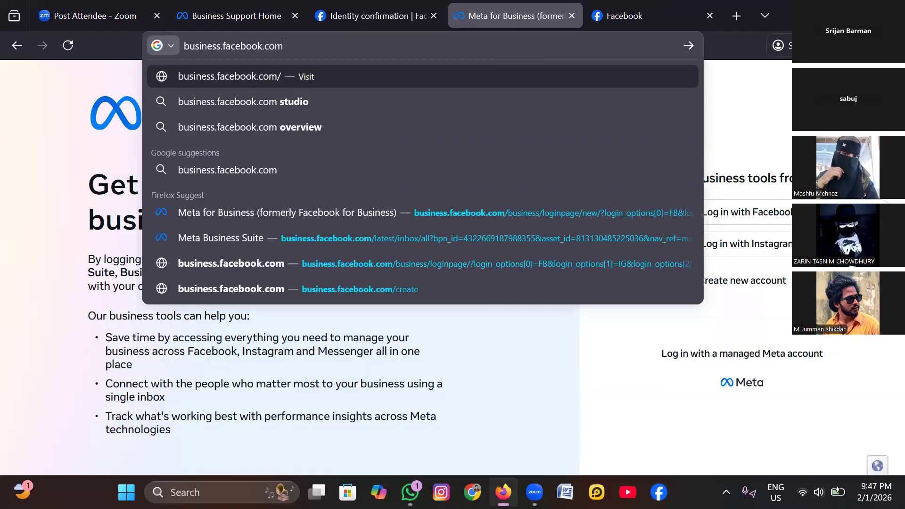
text(/)
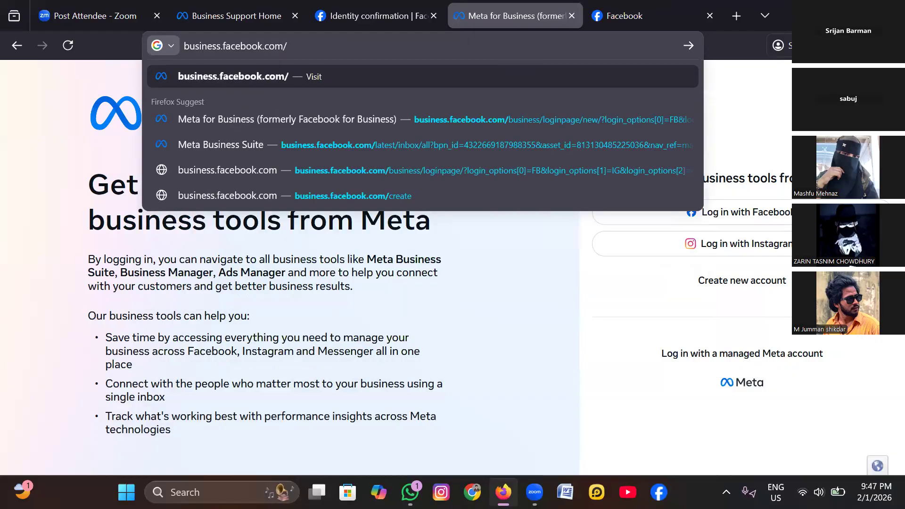
text(cre)
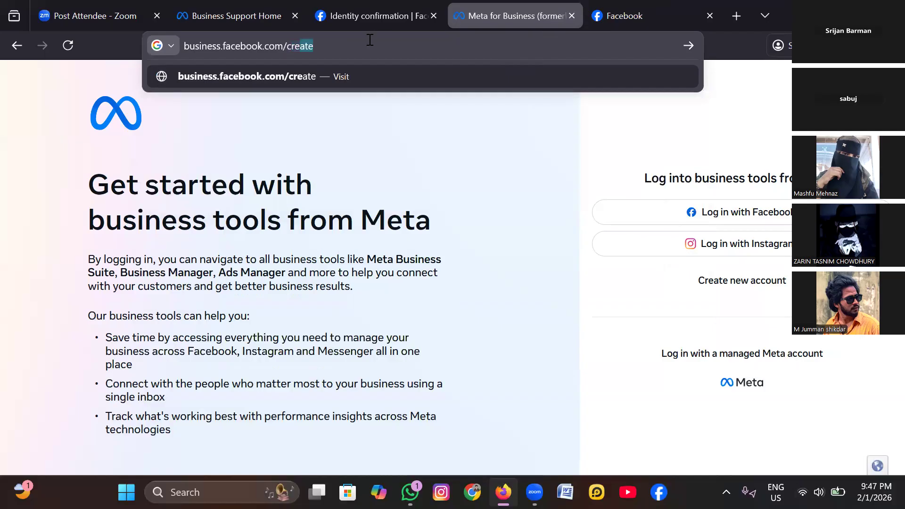
text(ye)
key(Return)
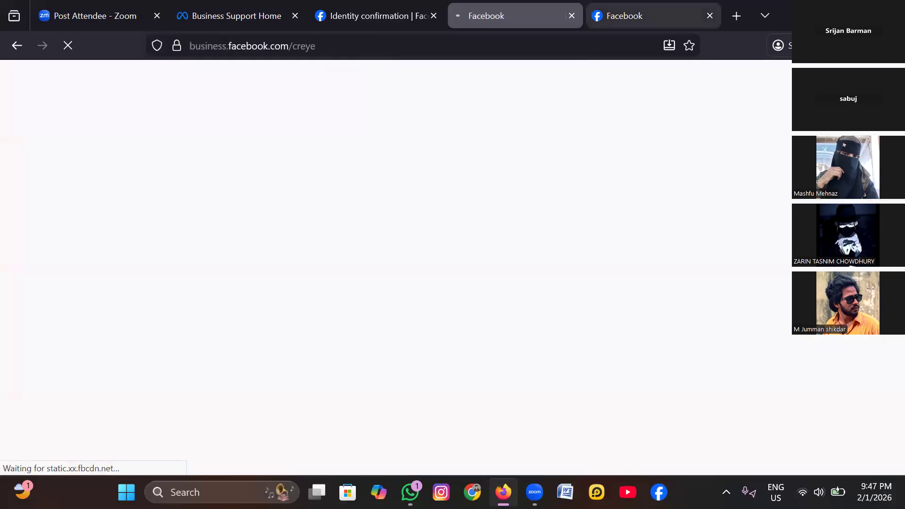
- Correct the end of the page address to business.facebook.com/create and load it
key(ctrl+l)
key(End)
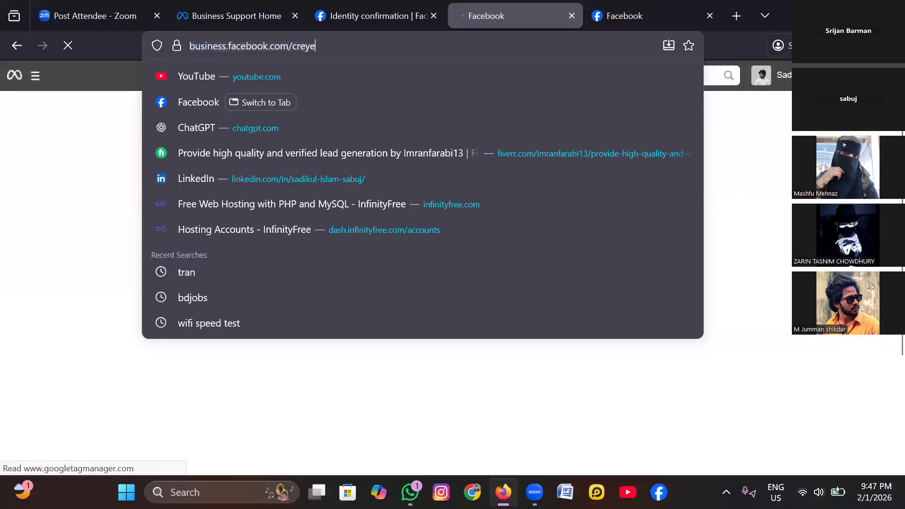
key(BackSpace)
key(BackSpace)
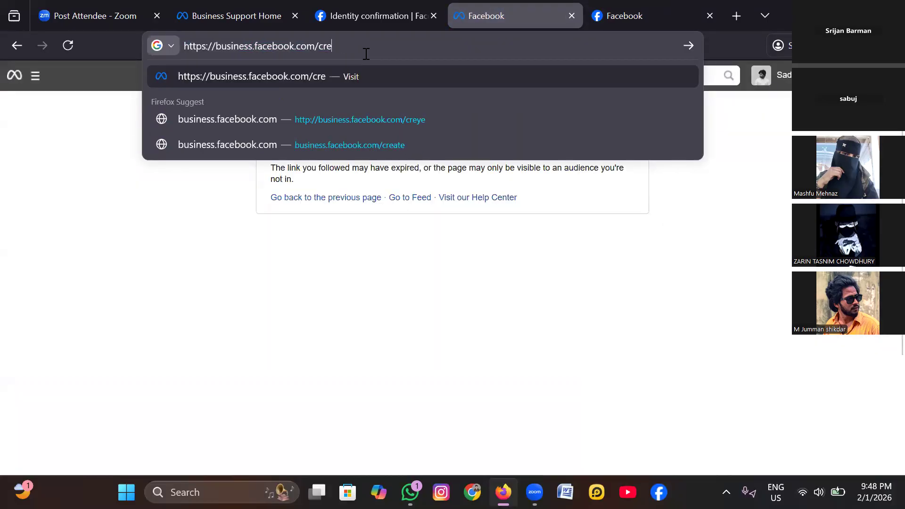
text(ate)
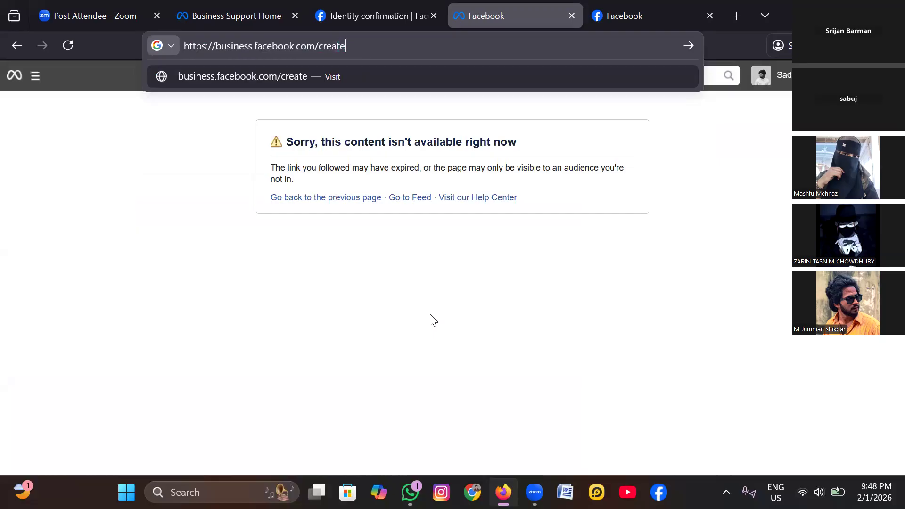
key(Return)
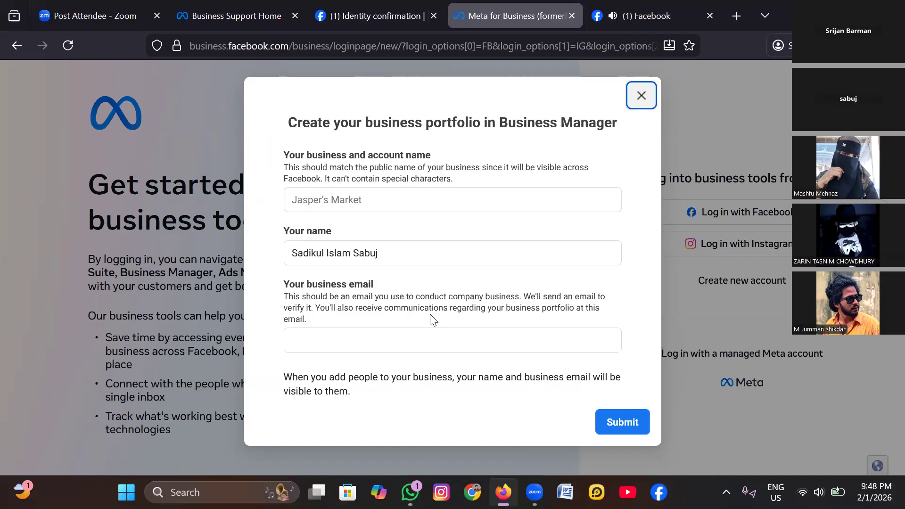
- Enter "sabuj shop" as the business and account name in the portfolio creation form
click(375, 197)
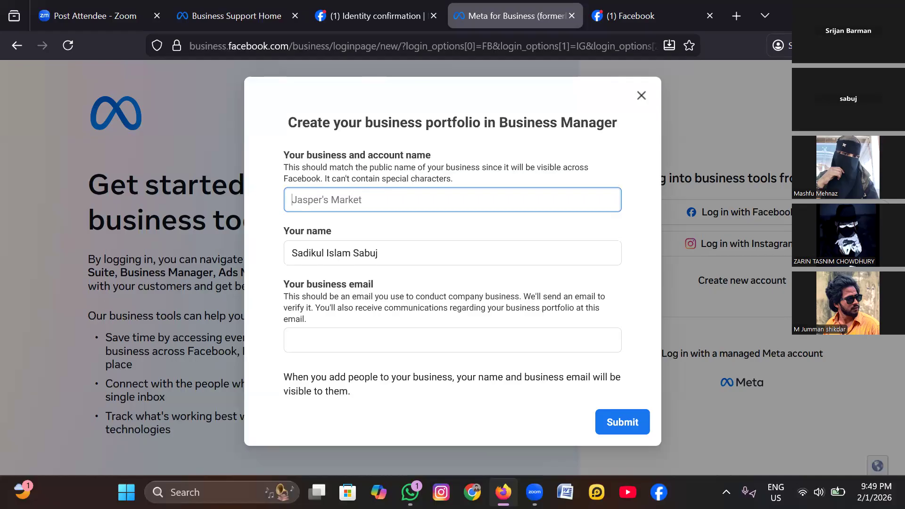
text(sa)
text(buj s)
text(a)
key(BackSpace)
key(BackSpace)
key(BackSpace)
text(shop)
- Capitalize both words of the business and account name so it reads "Sabuj Shop"
key(Home)
key(Delete)
text(s)
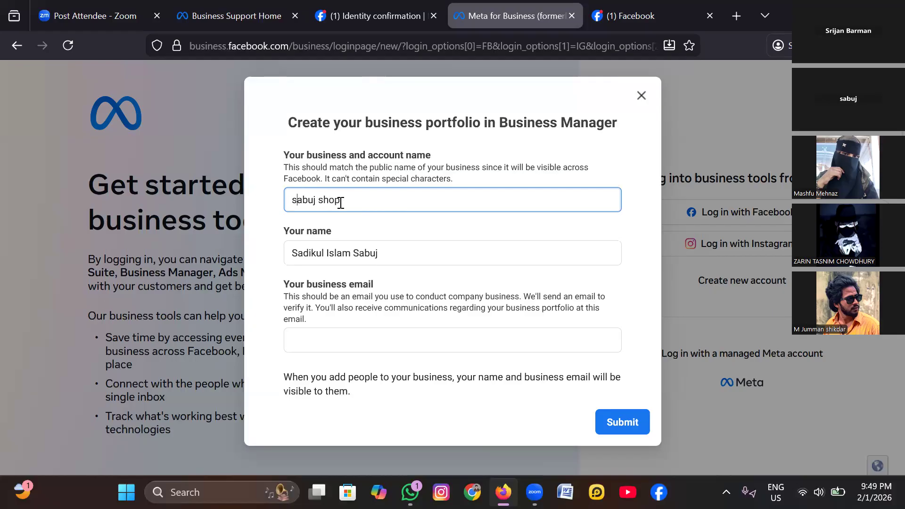
key(BackSpace)
text(S)
key(Right)
key(Right)
key(Right)
key(Right)
key(Right)
key(Right)
key(BackSpace)
text(S)
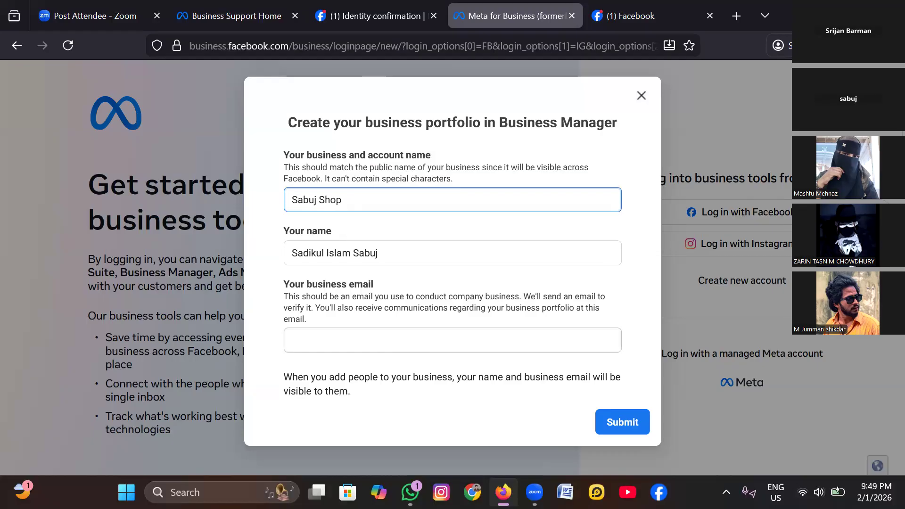
- Fill in the business email address in the portfolio creation form
click(452, 340)
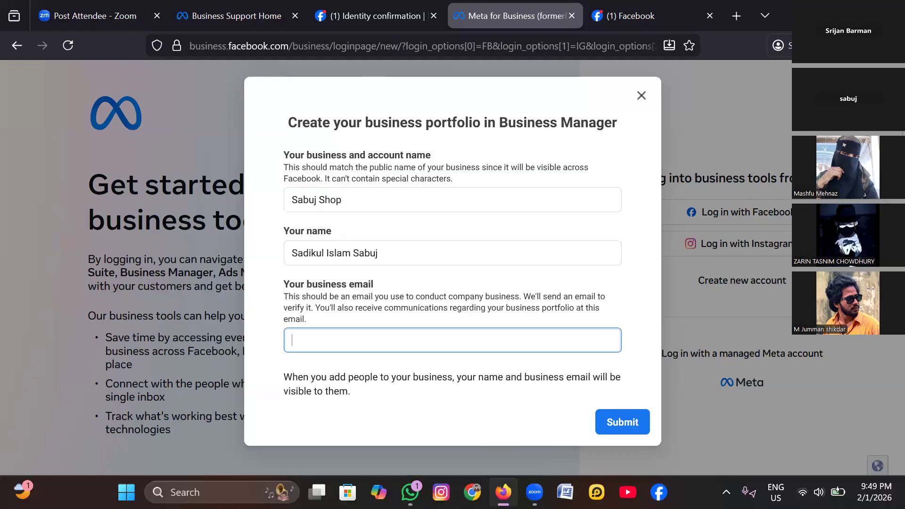
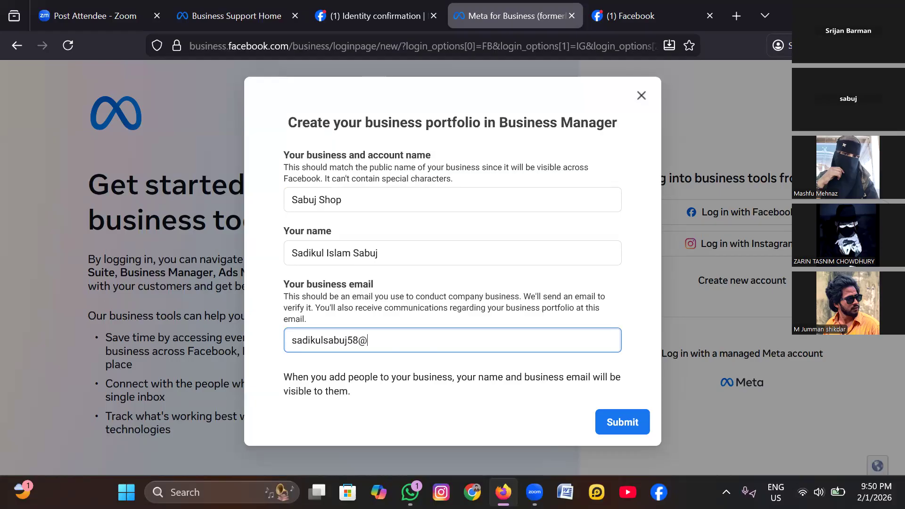
- Submit the business portfolio form and finish the creation dialog to enter the new portfolio
scroll(479, 368, down, 1)
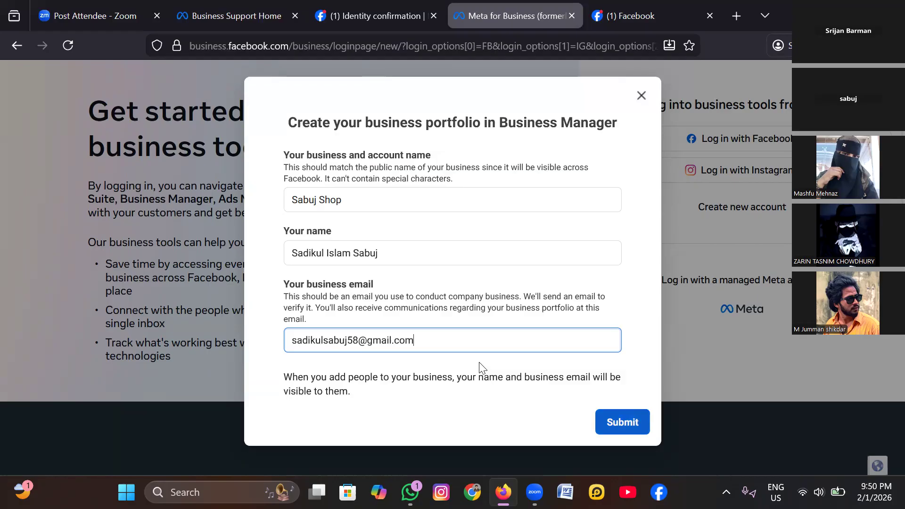
key(Return)
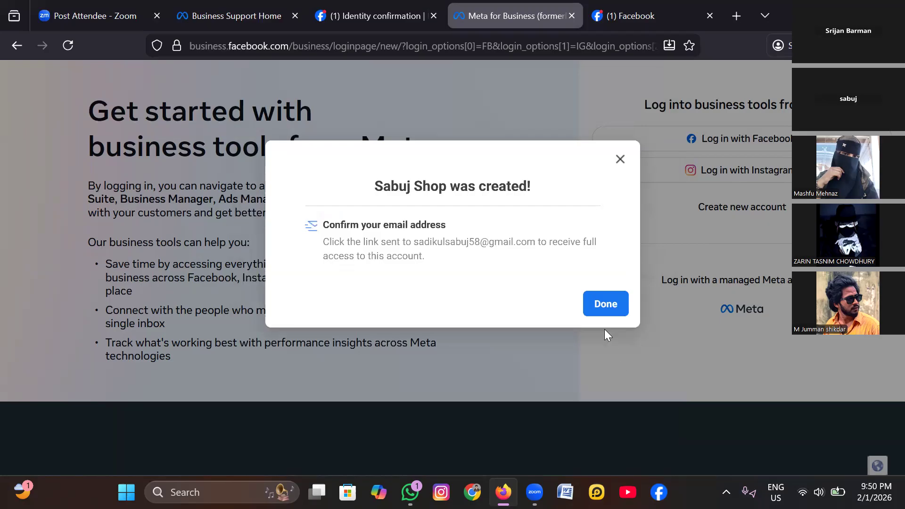
click(592, 302)
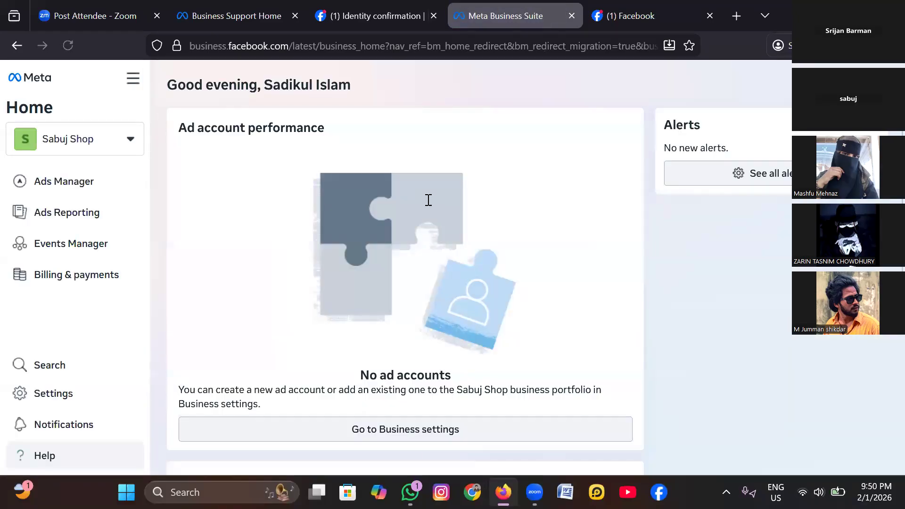
- Open the Gmail inbox in a new browser tab
key(ctrl+t)
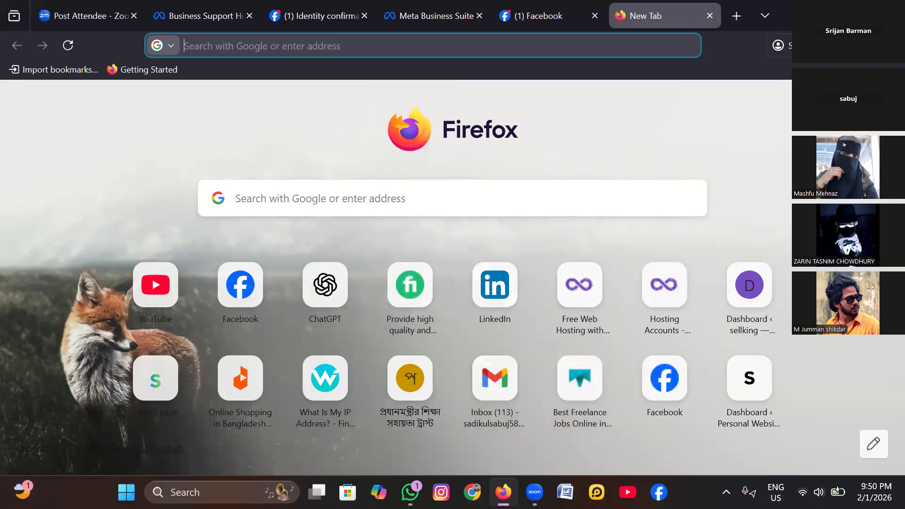
click(264, 209)
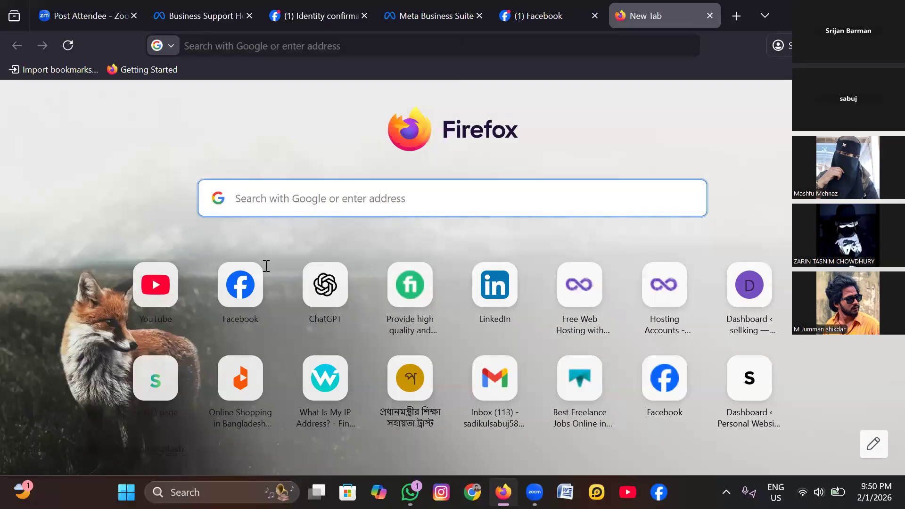
text(gmail.com/)
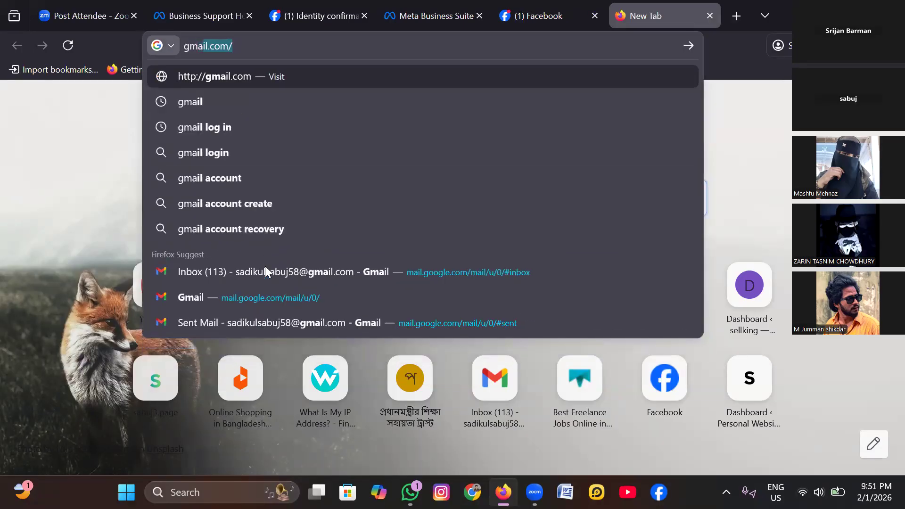
click(265, 267)
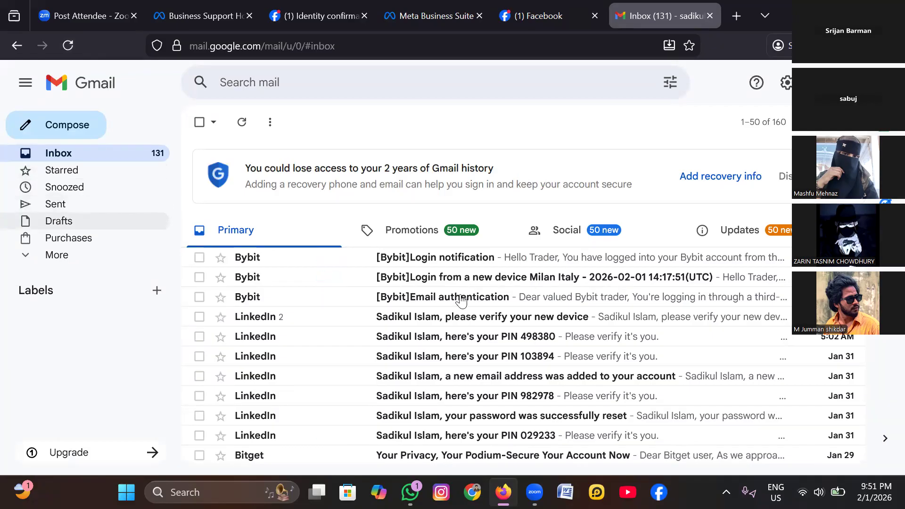
- Open Facebook's "Confirm your business email address" message among the Social emails and confirm the address
click(570, 230)
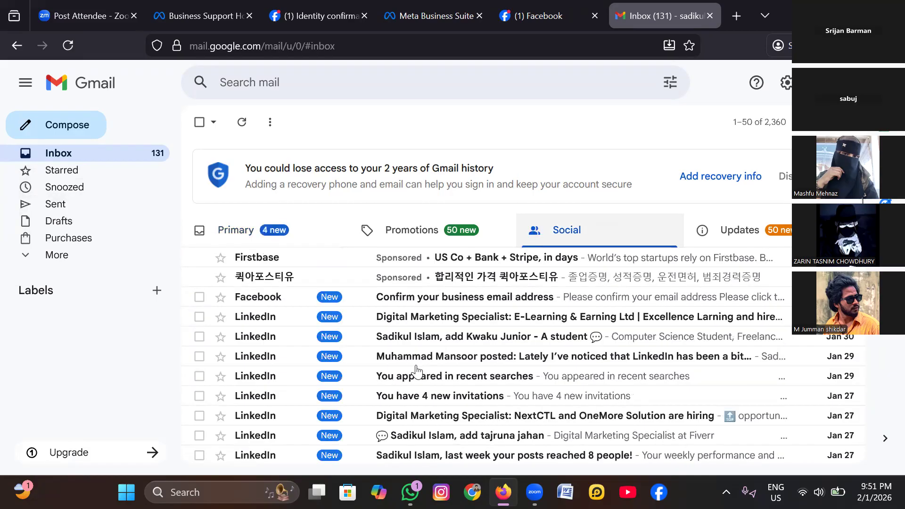
click(415, 297)
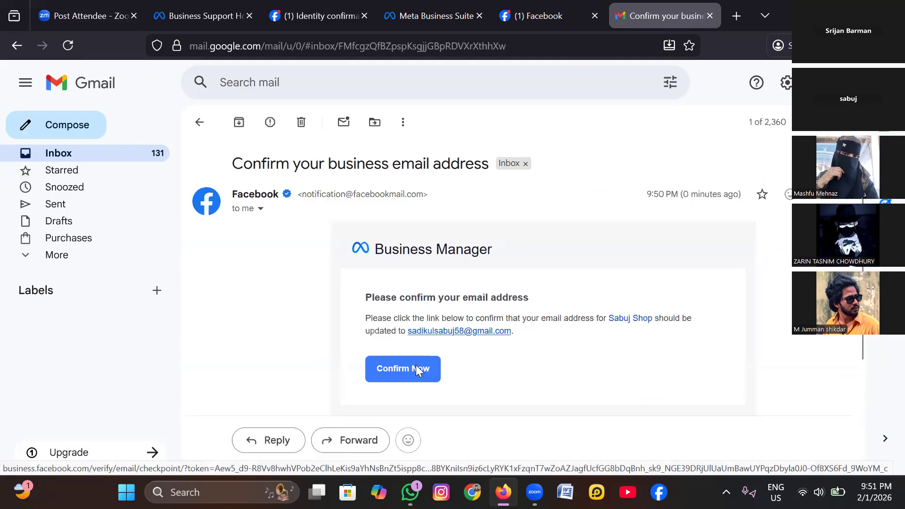
click(416, 366)
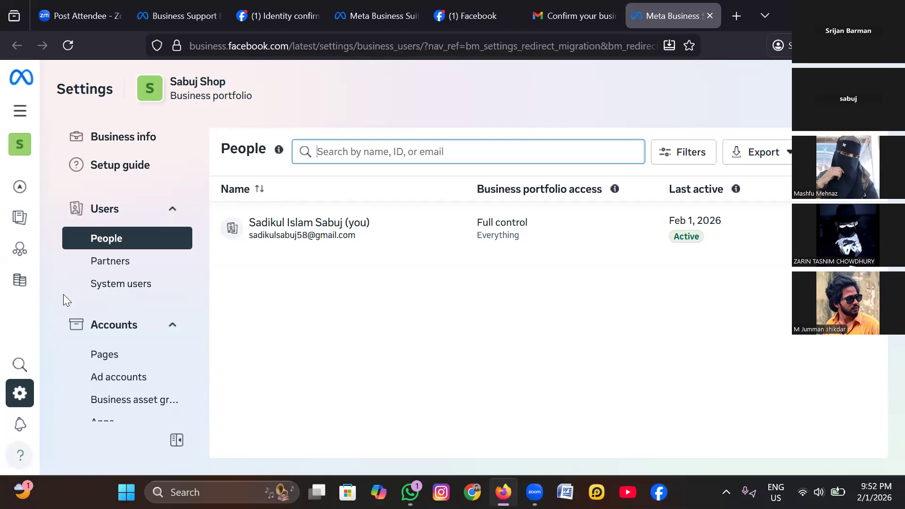
scroll(63, 299, down, 3)
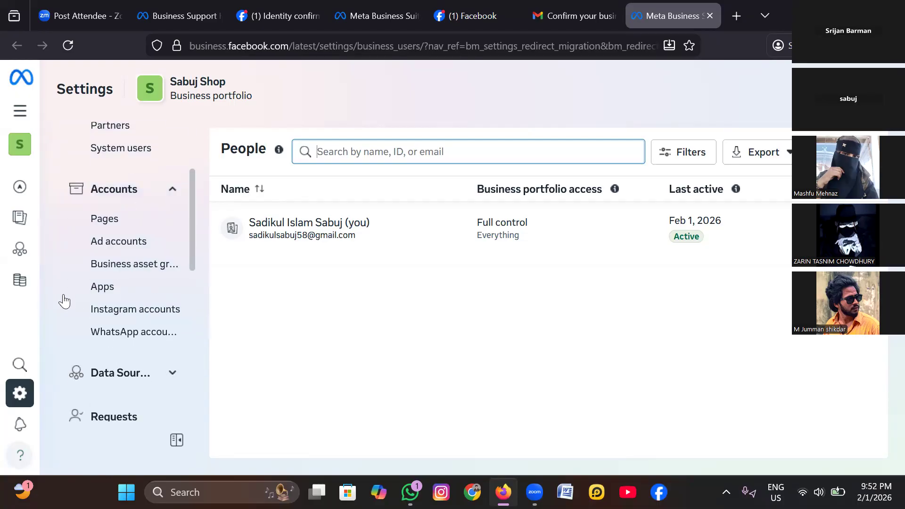
scroll(64, 300, up, 3)
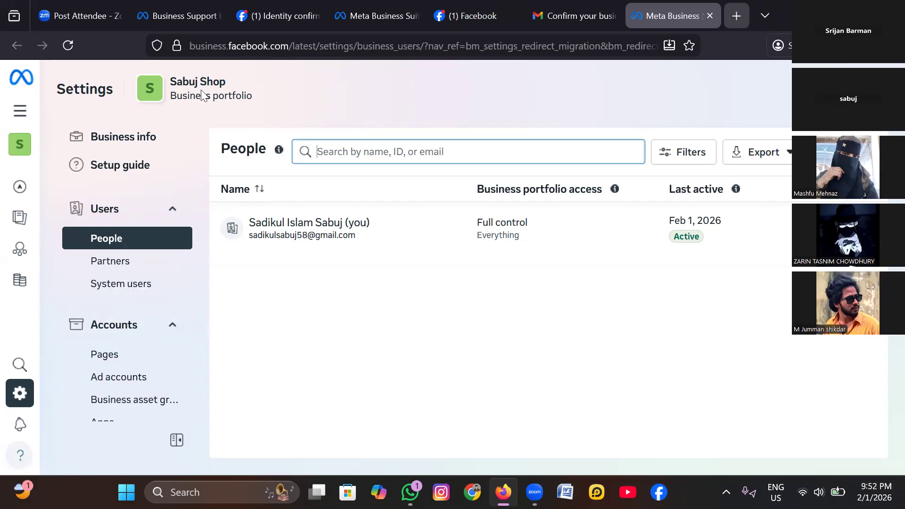
- Open business.facebook.com/settings/ in a new browser tab
key(ctrl+t)
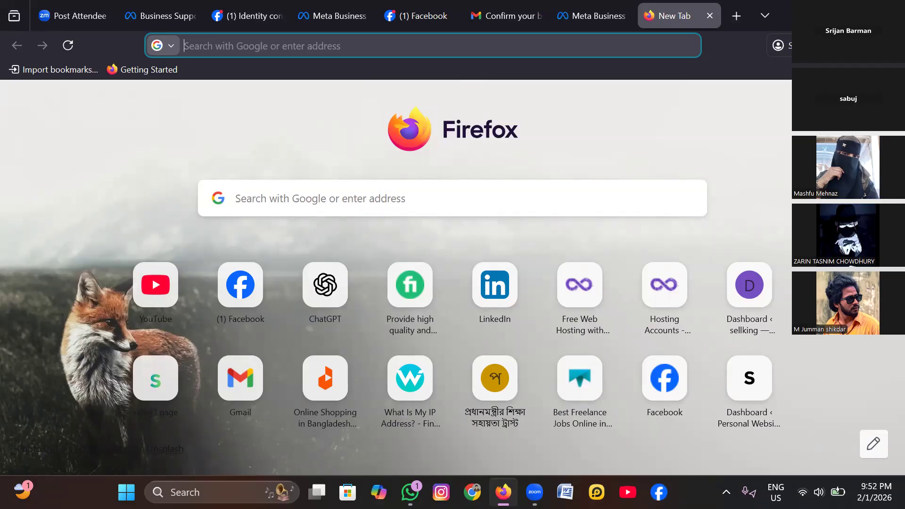
text(bus)
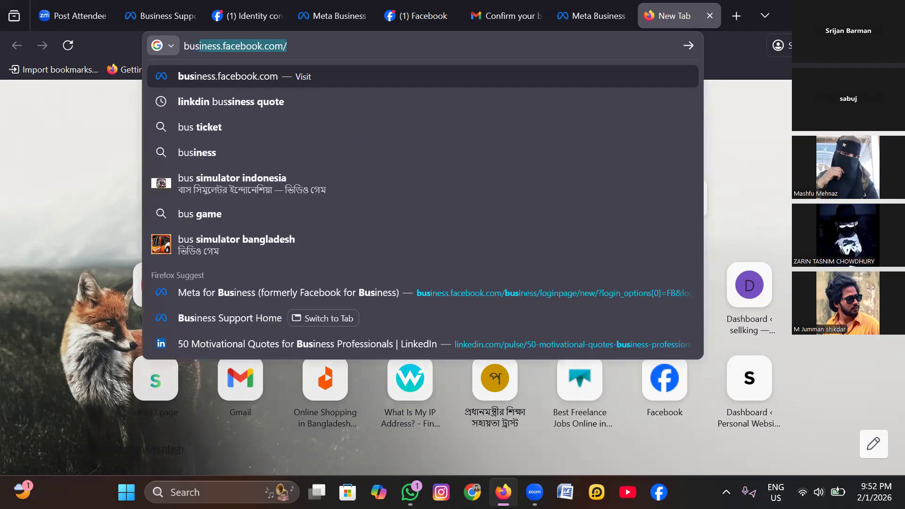
text(ness)
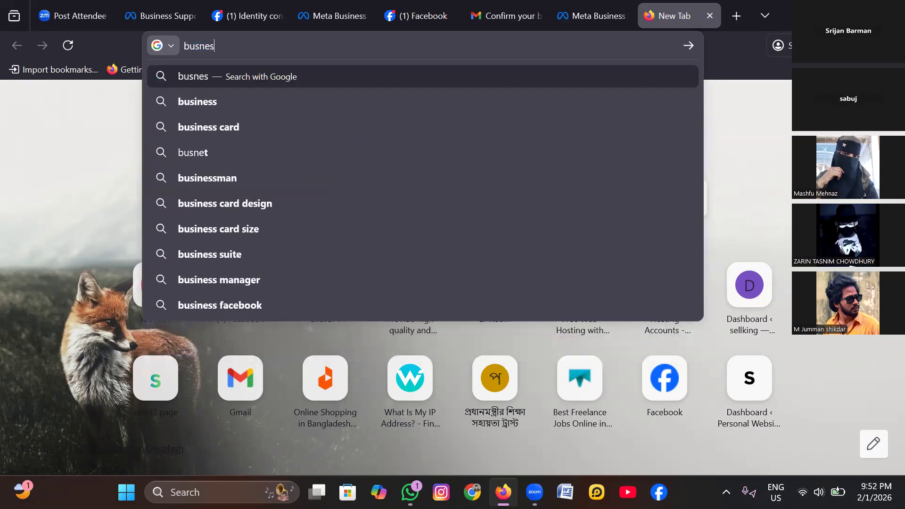
key(BackSpace)
key(BackSpace)
text(sss)
key(BackSpace)
text(.)
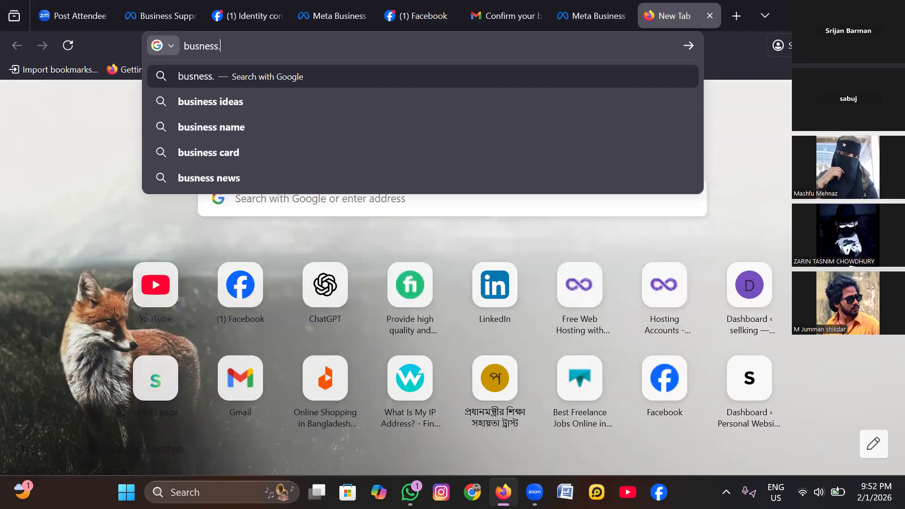
text(fa)
key(BackSpace)
key(BackSpace)
key(BackSpace)
key(BackSpace)
key(BackSpace)
key(BackSpace)
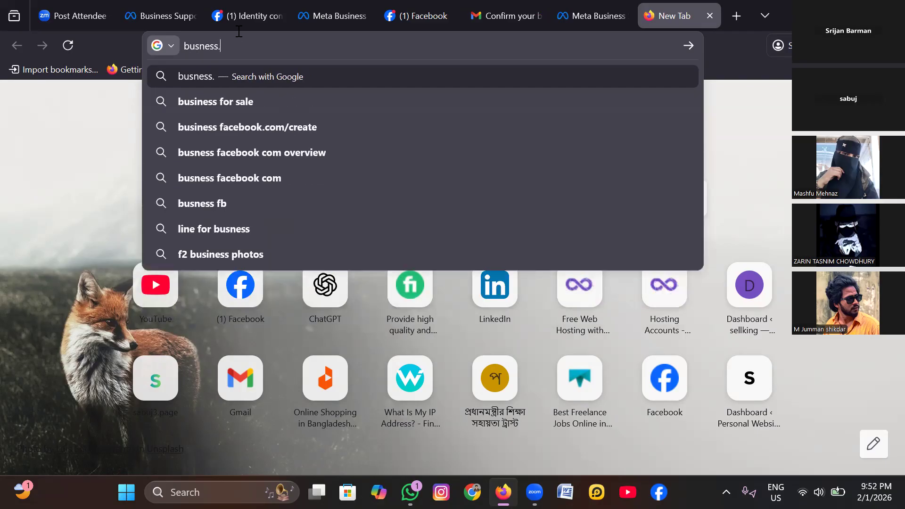
key(BackSpace)
text(iness)
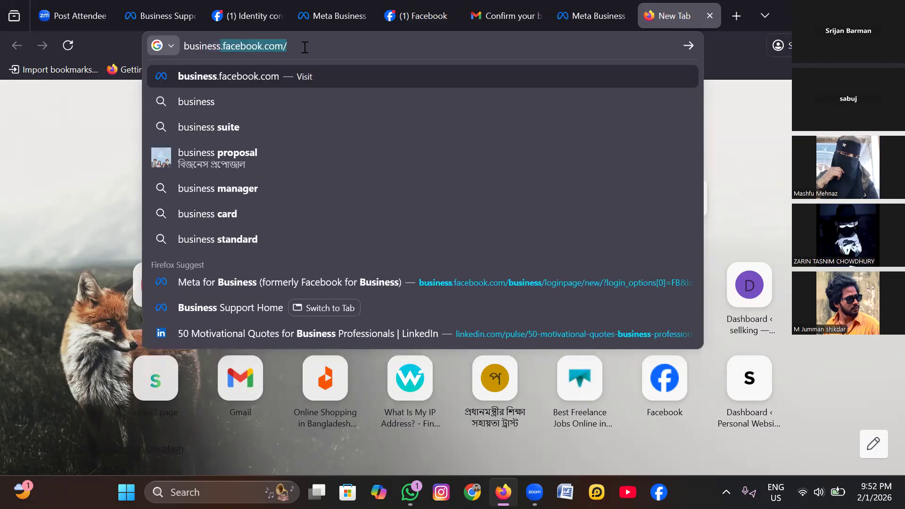
key(Right)
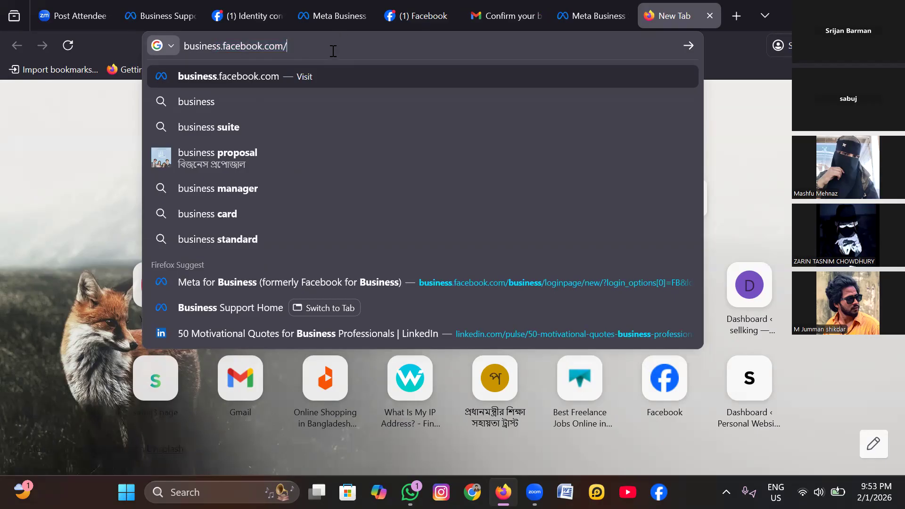
text(settings/)
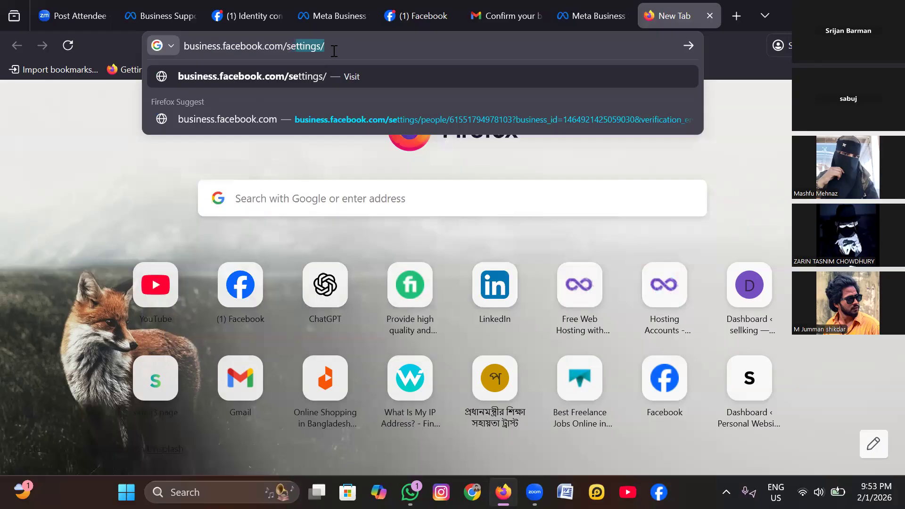
key(Right)
key(Return)
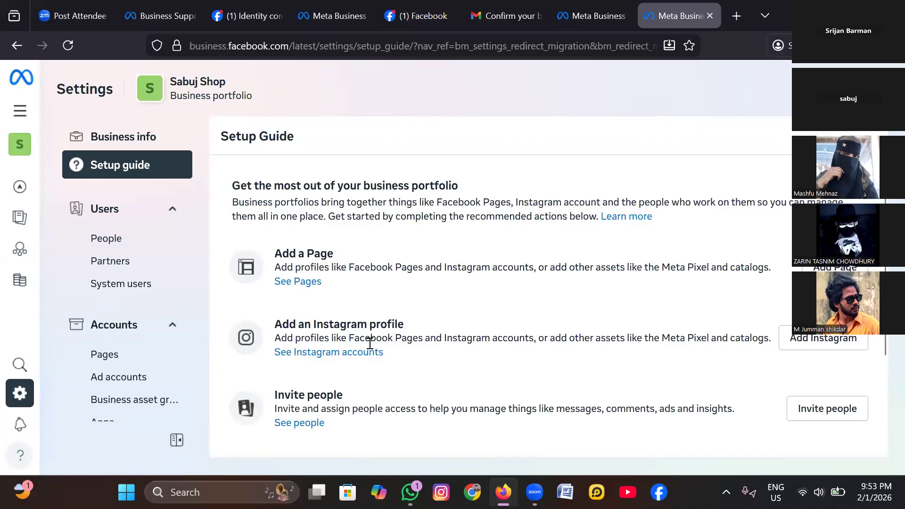
- Look through the portfolio's setup guide and open the Pages list under its accounts
scroll(370, 343, down, 2)
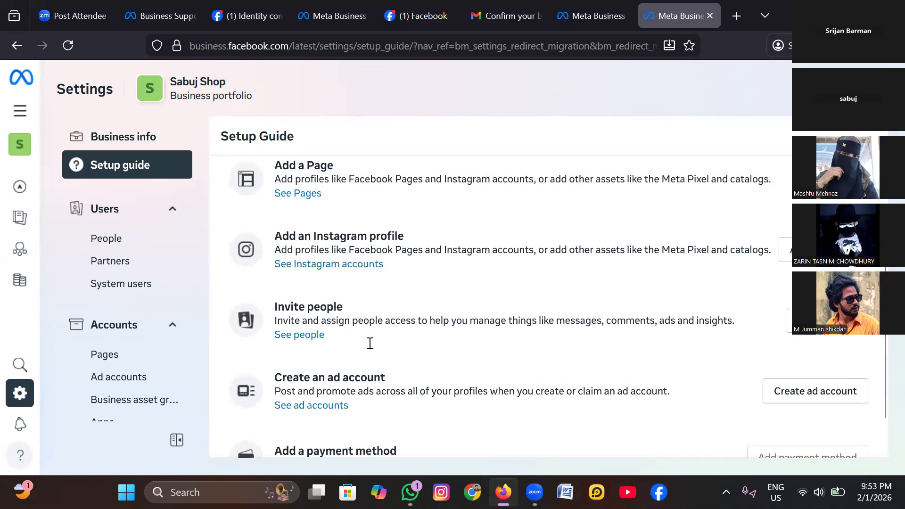
scroll(369, 344, down, 1)
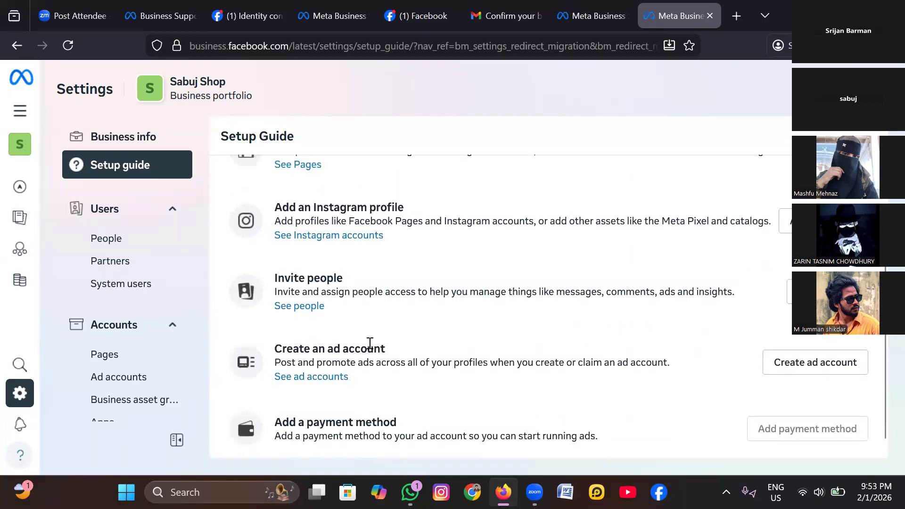
scroll(370, 344, up, 3)
scroll(370, 343, down, 1)
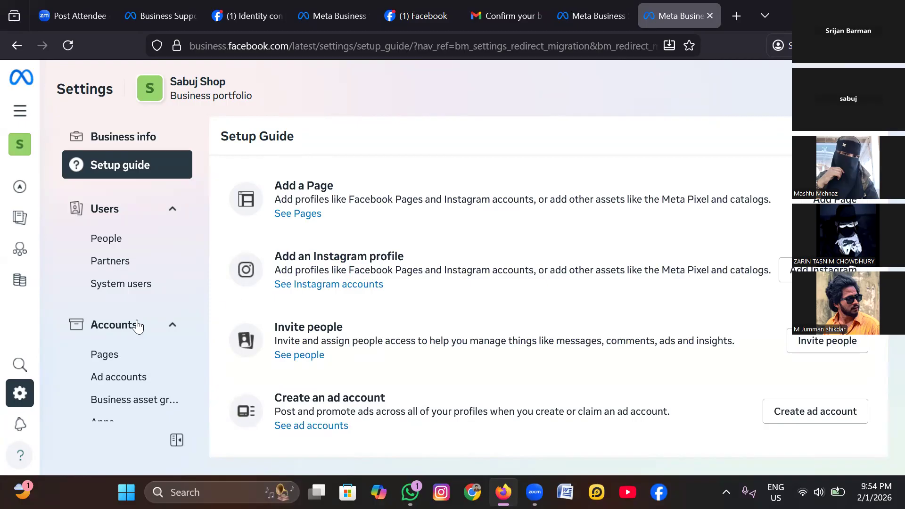
click(101, 361)
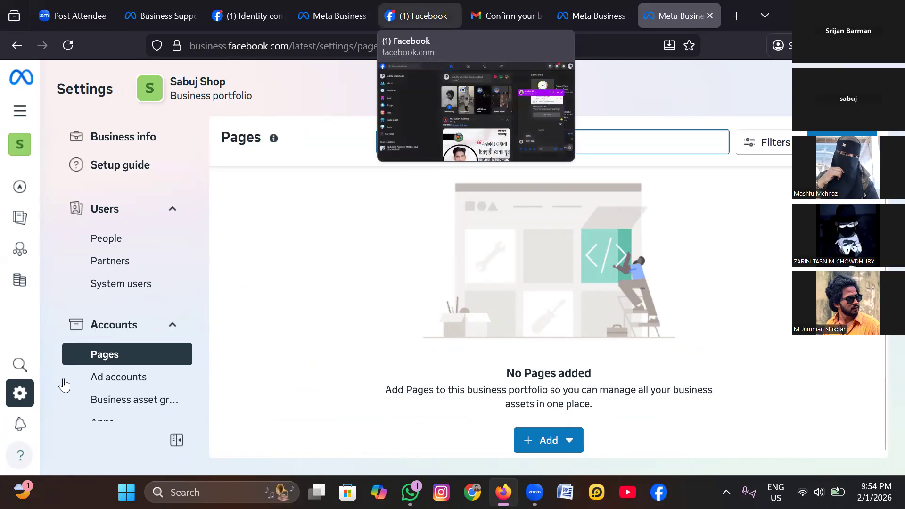
- Switch to the Facebook home feed and look through the full list of navigation shortcuts
click(419, 16)
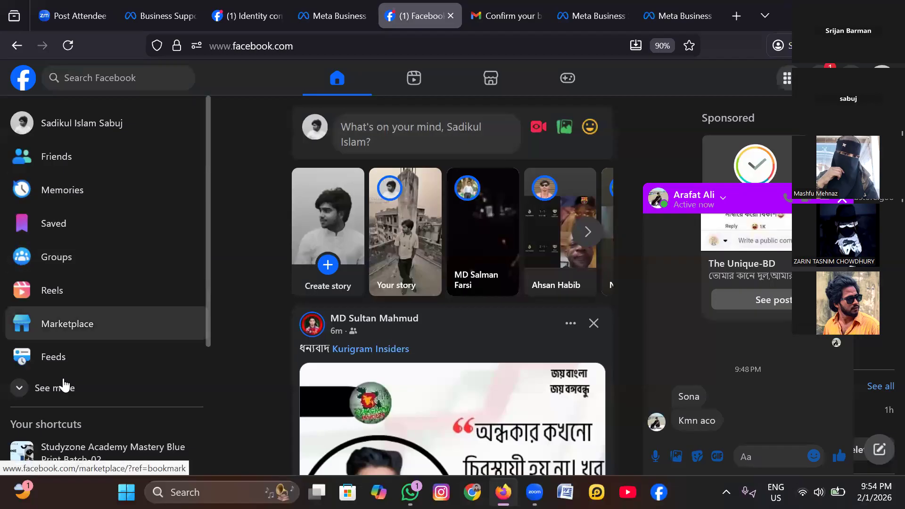
click(64, 385)
scroll(113, 372, down, 3)
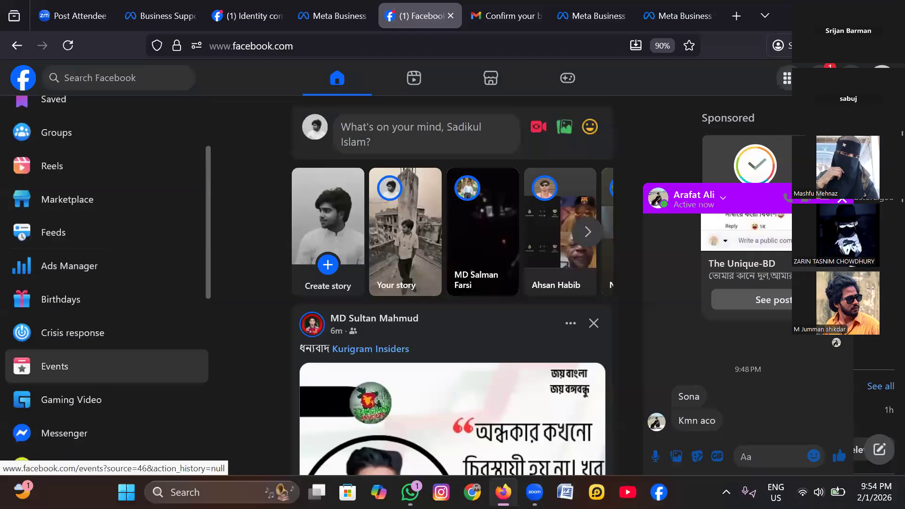
scroll(108, 278, up, 2)
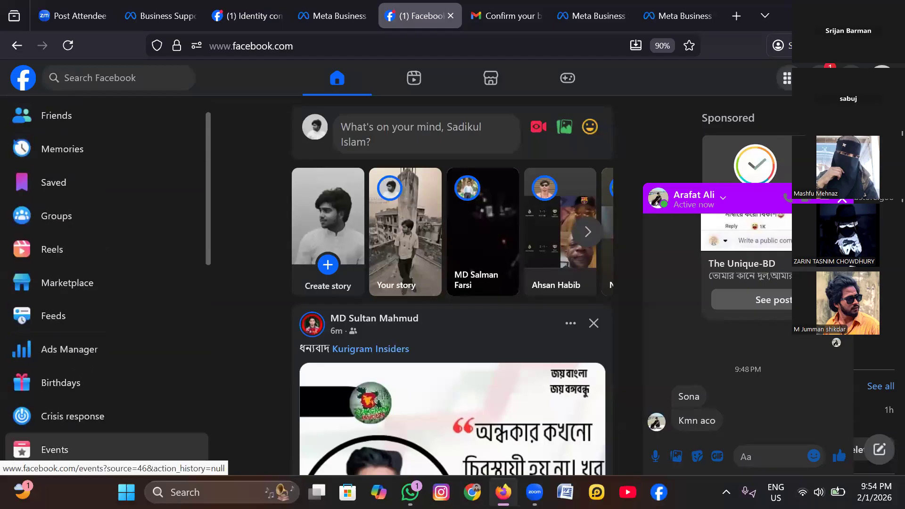
scroll(108, 282, up, 1)
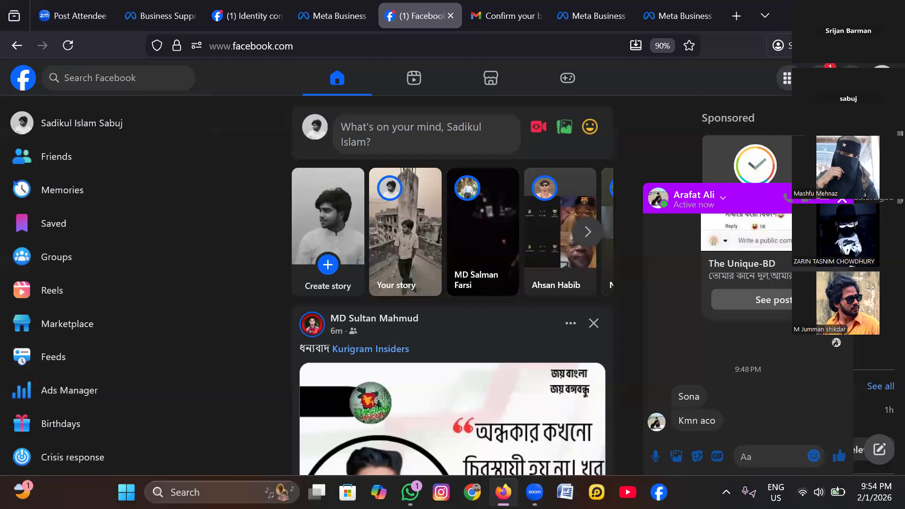
- Start creating a new Public Page from the account's profiles and proceed to the Page creation form
click(881, 77)
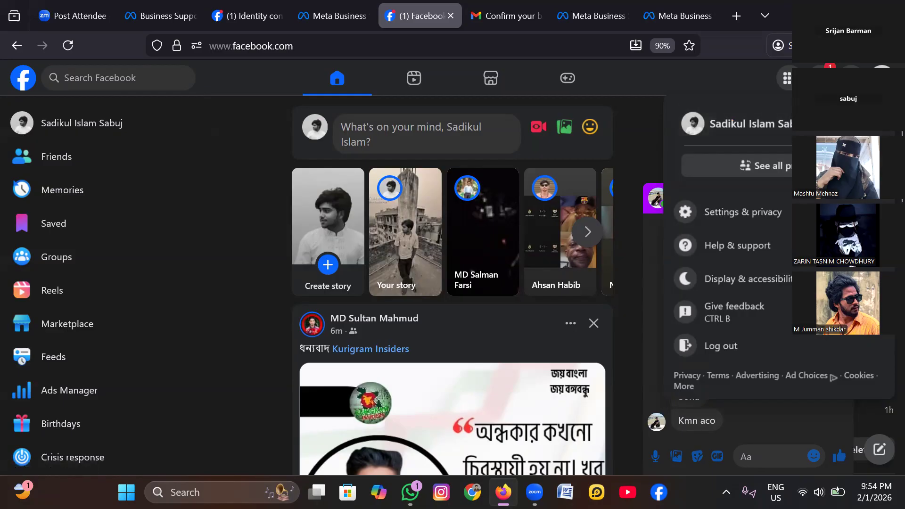
click(766, 165)
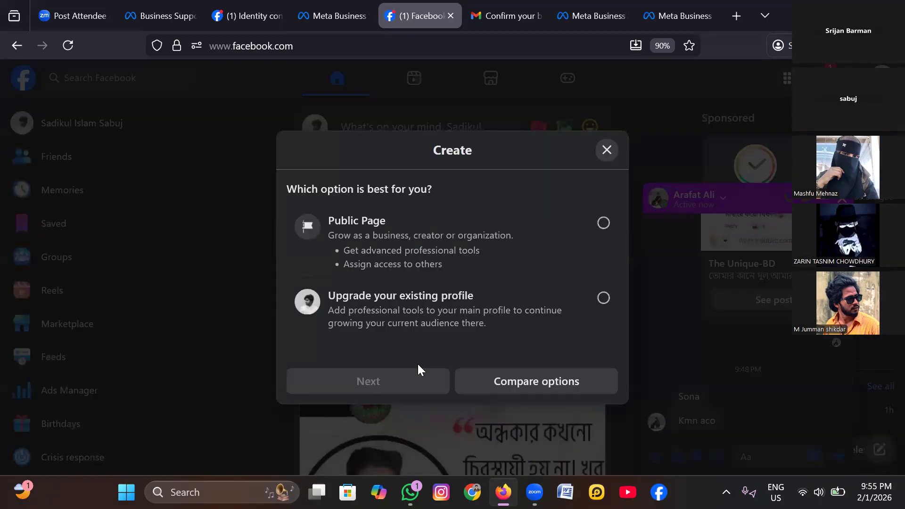
click(603, 223)
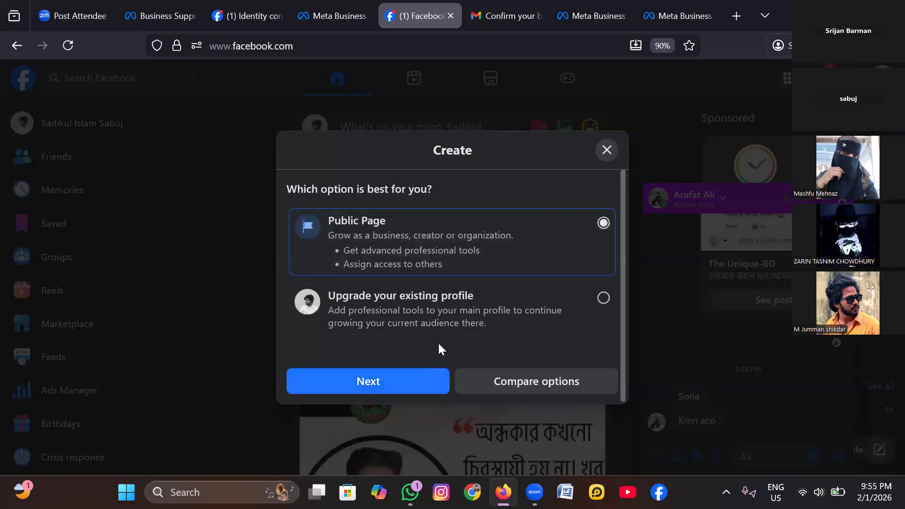
click(368, 382)
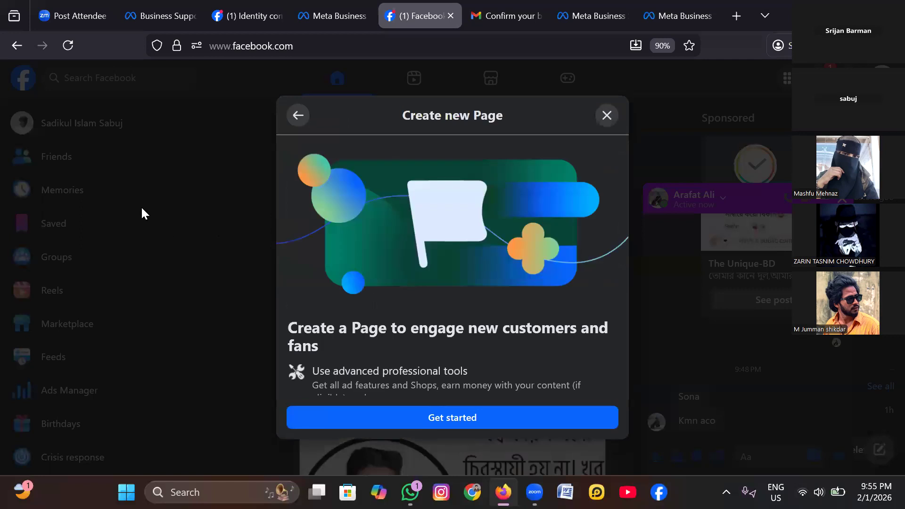
scroll(141, 213, down, 3)
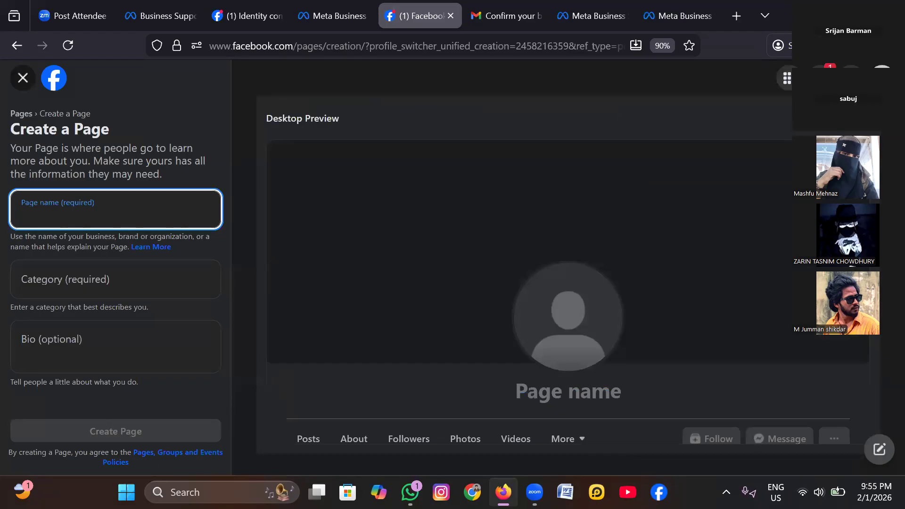
- Name the new Page "Sabuj Shop"
text(s)
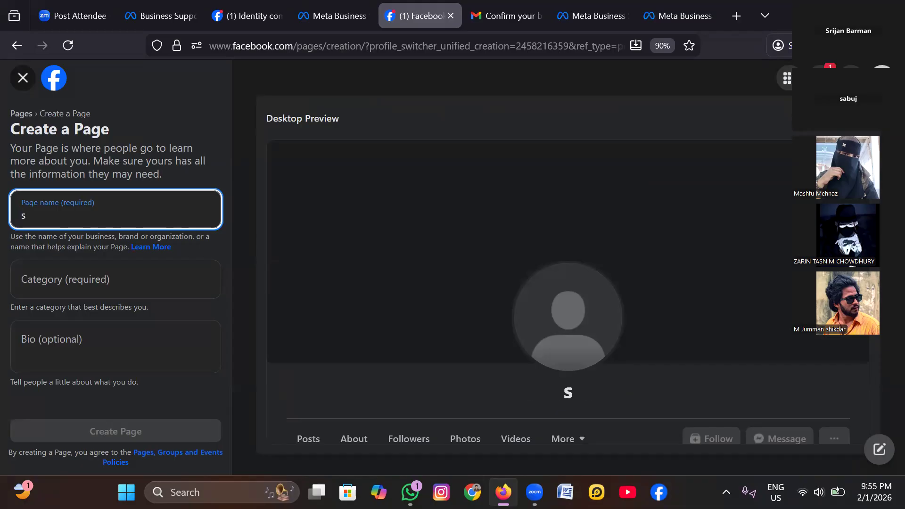
text(abuj)
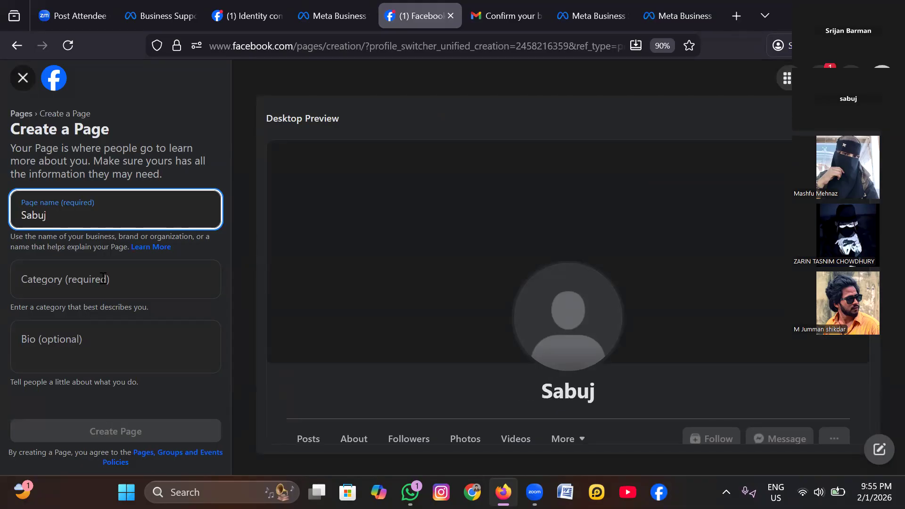
text( Shop)
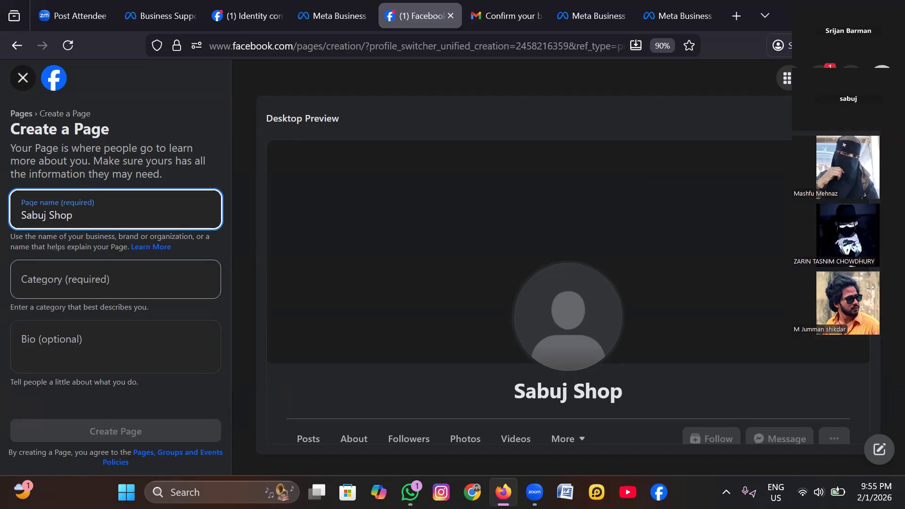
- Set the Page's category to Publisher and create the Page
click(116, 279)
text(bi)
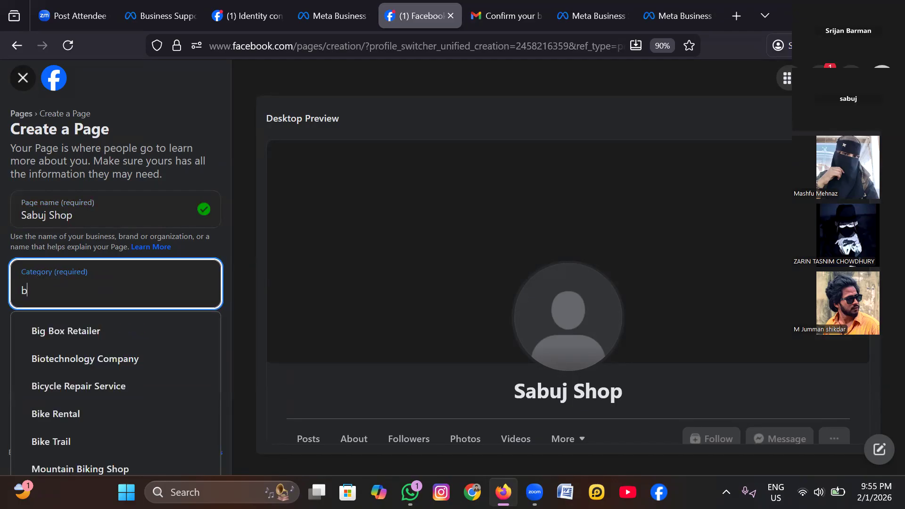
key(BackSpace)
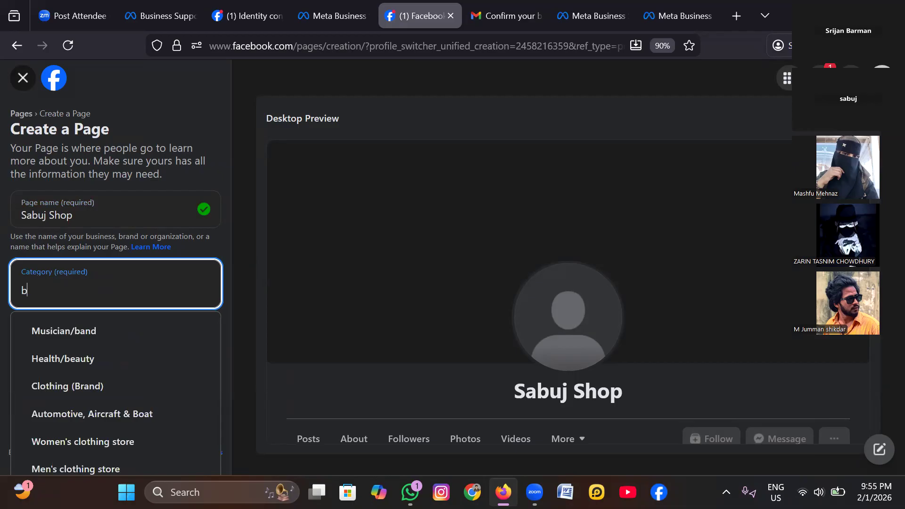
key(BackSpace)
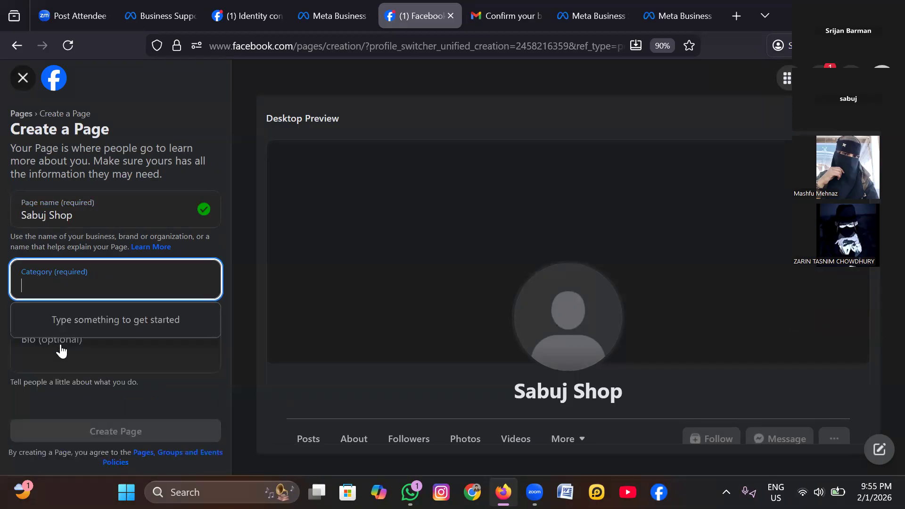
text(pu)
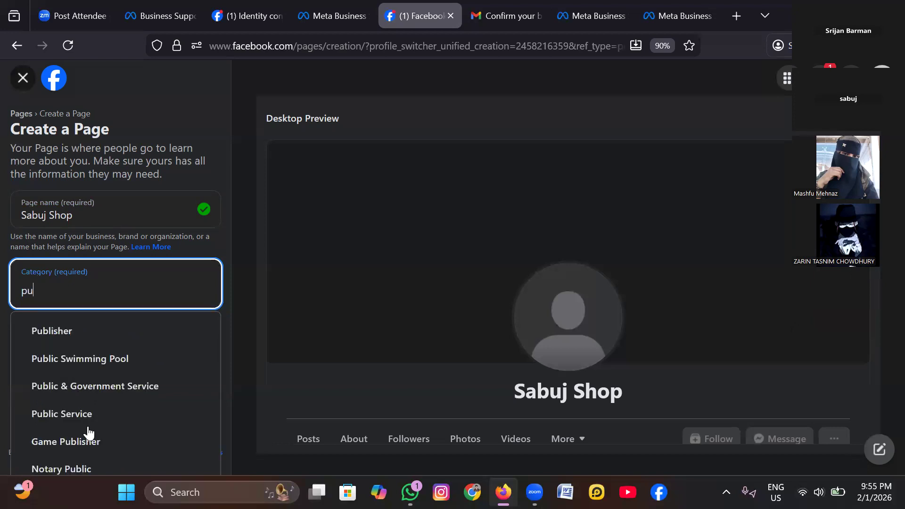
key(Return)
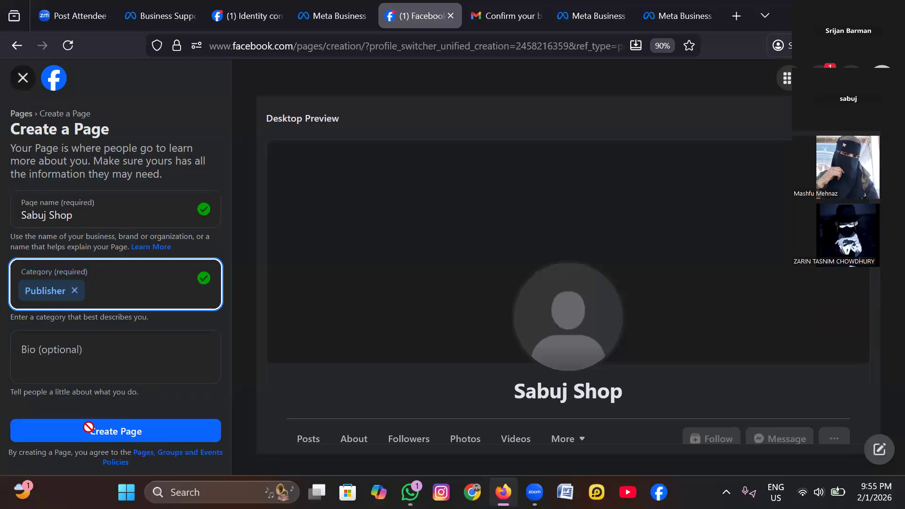
click(88, 427)
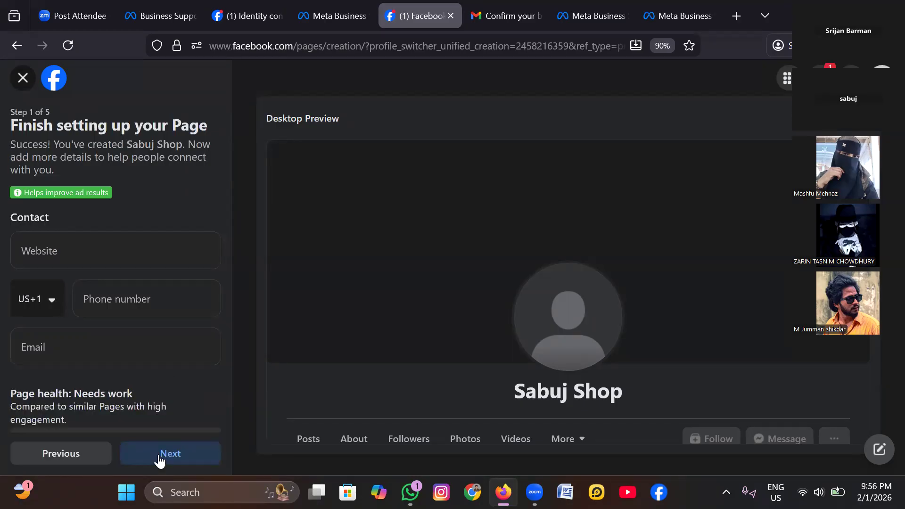
- Skip the contact details, pictures, WhatsApp connection and friend invitations, then finish setting up the Sabuj Shop Page
click(159, 458)
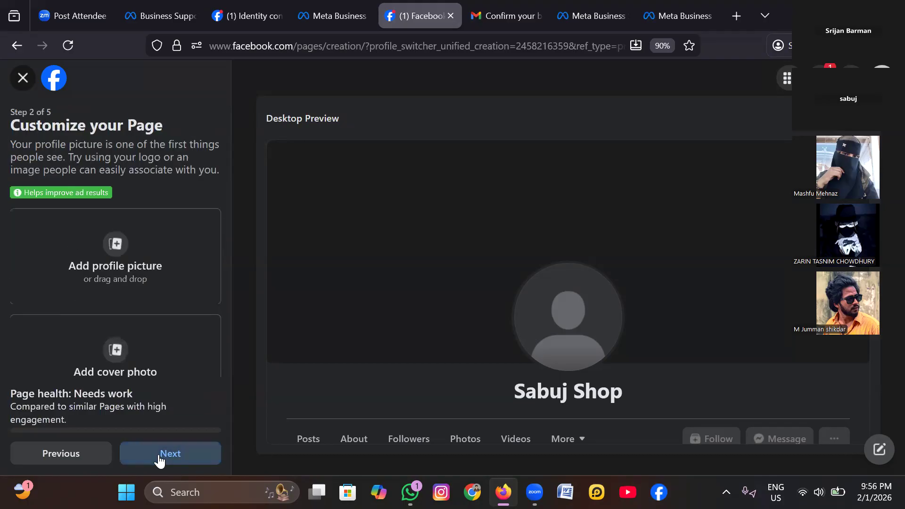
click(159, 454)
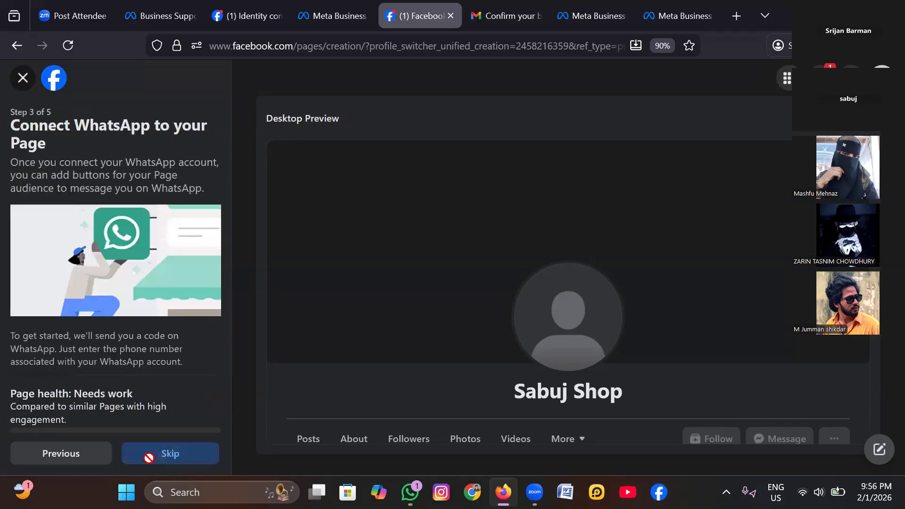
click(149, 454)
click(147, 455)
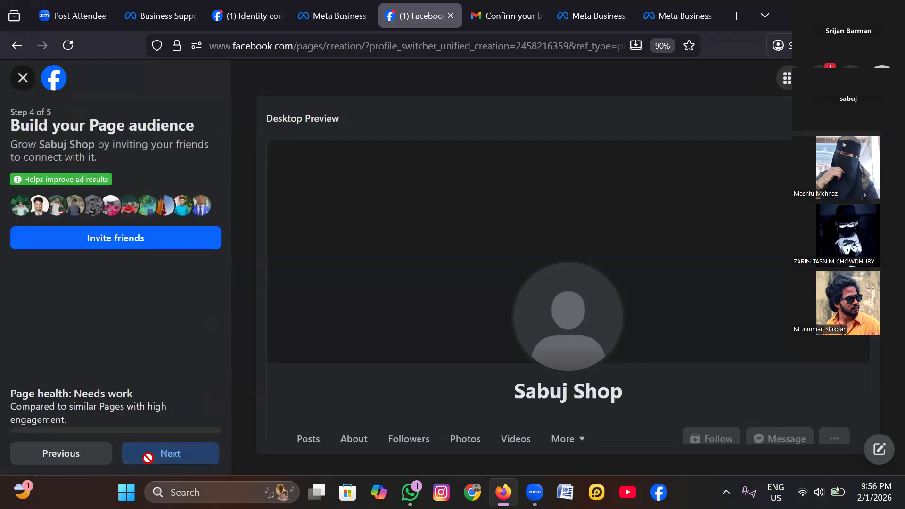
click(148, 458)
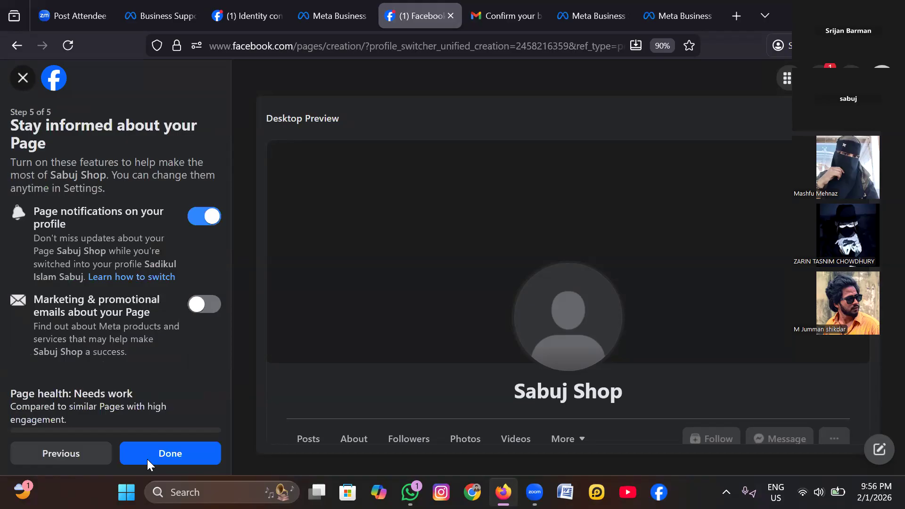
click(147, 460)
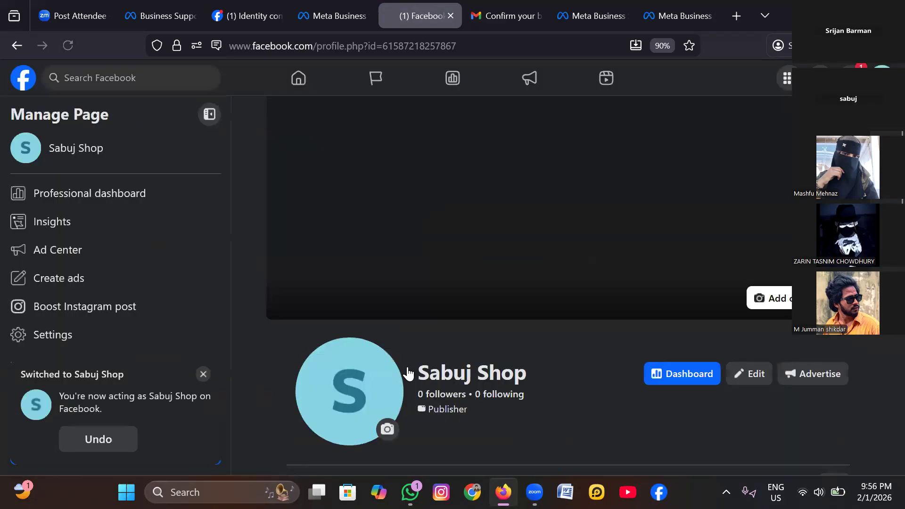
- Copy the full web address of the new Sabuj Shop Page
scroll(392, 362, down, 3)
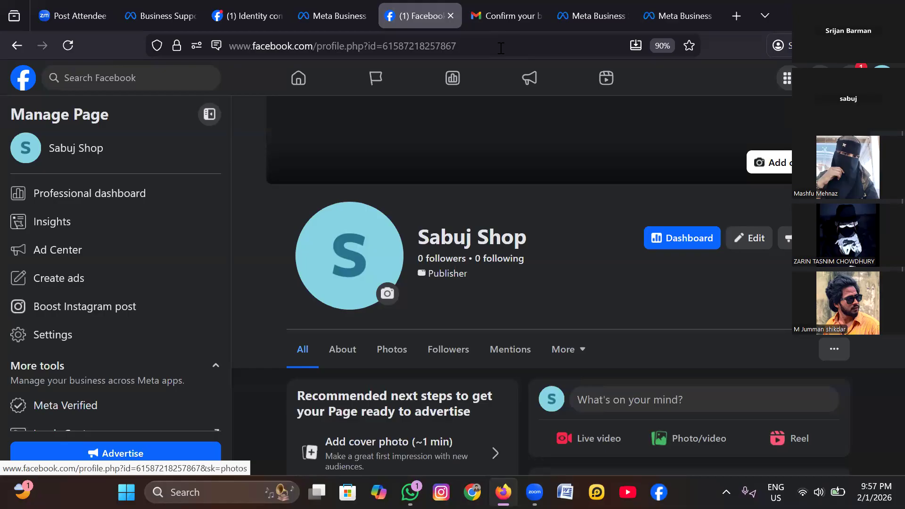
click(269, 51)
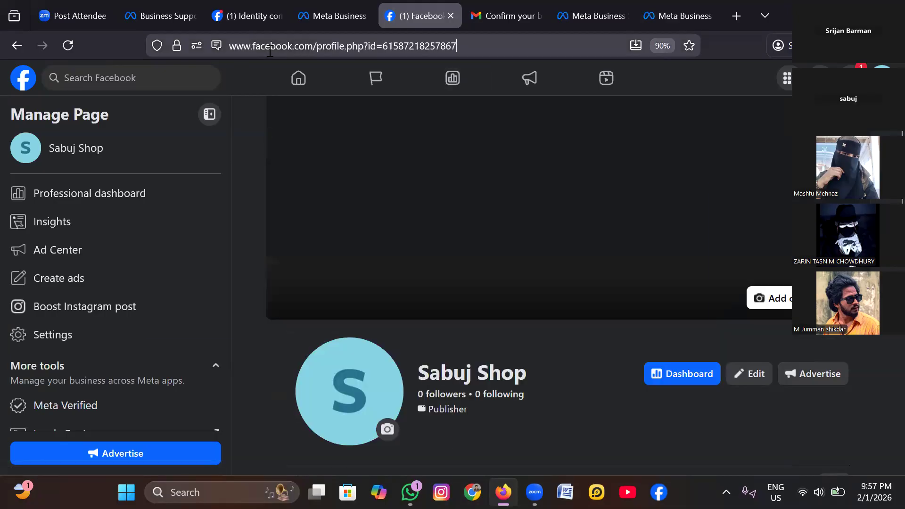
key(ctrl+shift+Left)
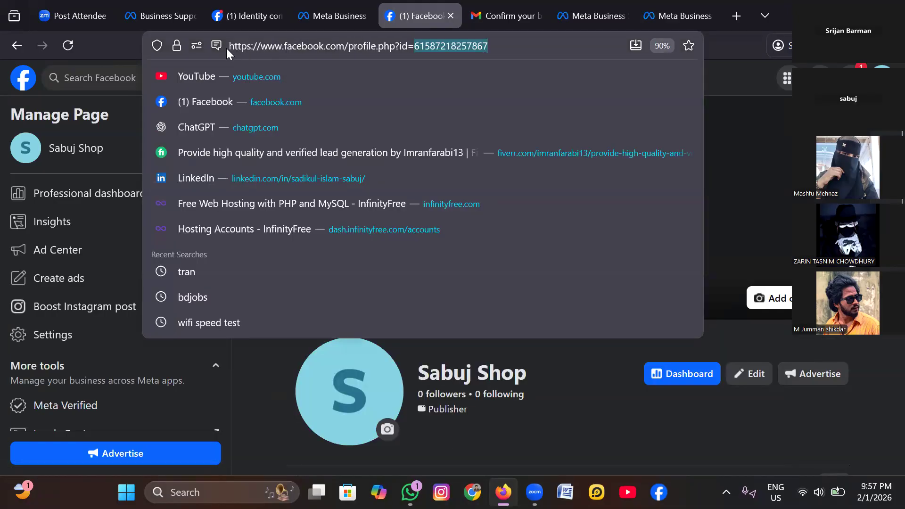
key(End)
key(ctrl+shift+Left)
key(ctrl+shift+Left)
key(ctrl+shift+Left)
key(ctrl+shift+Left)
key(ctrl+shift+Left)
key(ctrl+shift+Left)
key(ctrl+shift+Left)
key(ctrl+shift+Left)
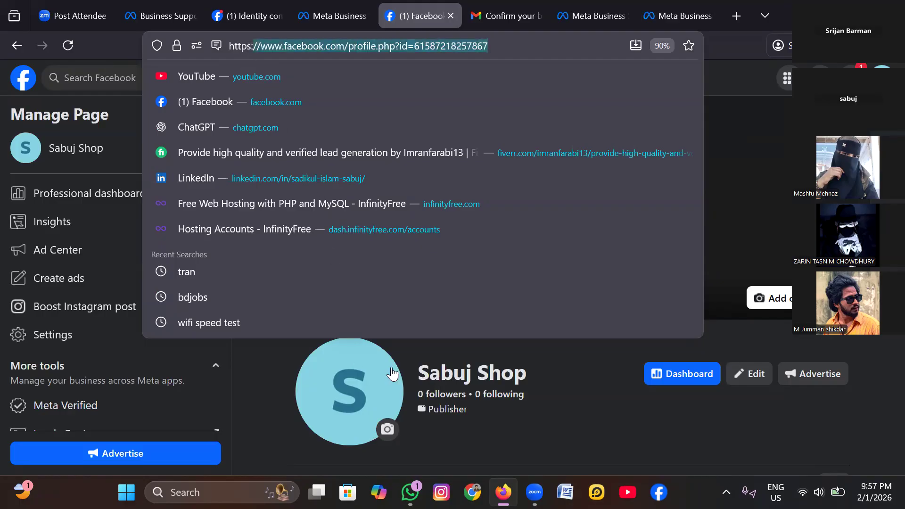
key(ctrl+shift+Left)
key(ctrl+shift+Left)
key(ctrl+c)
key(shift+F10)
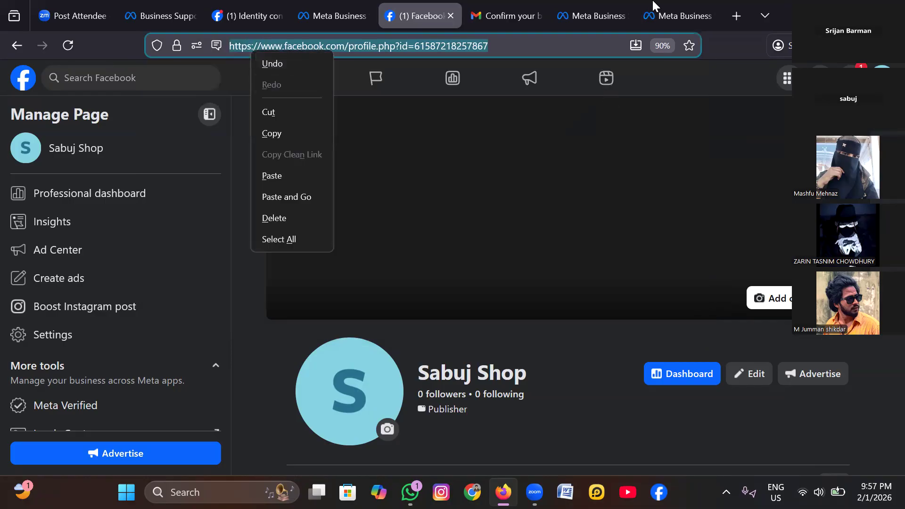
key(c)
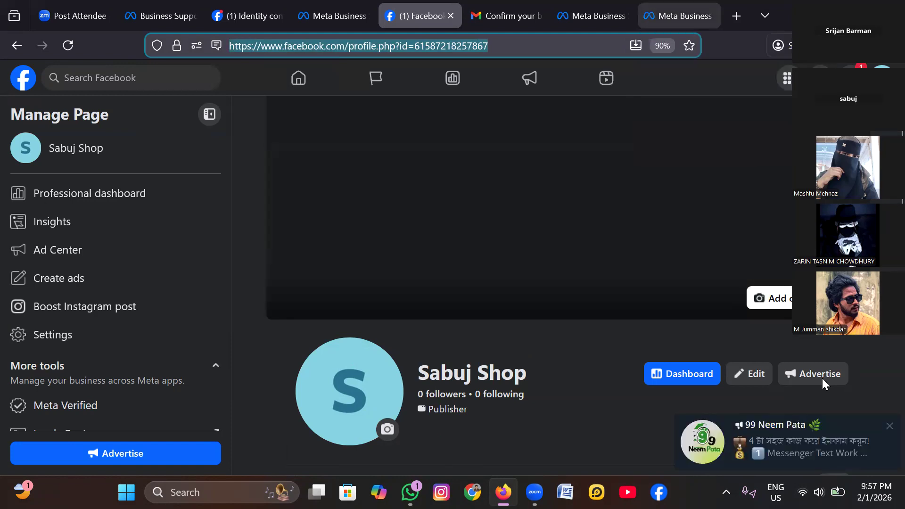
- Switch to the business portfolio's Pages settings and search for the Page by its copied URL
click(679, 16)
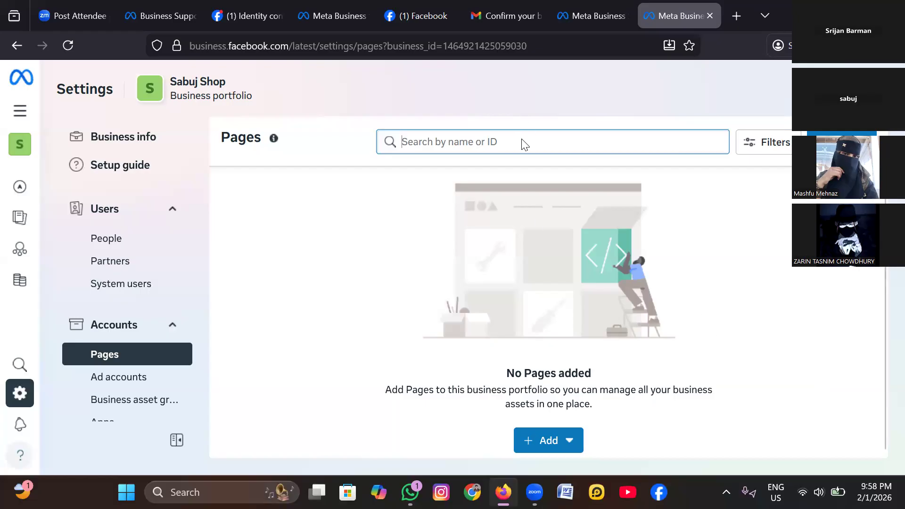
right_click(537, 239)
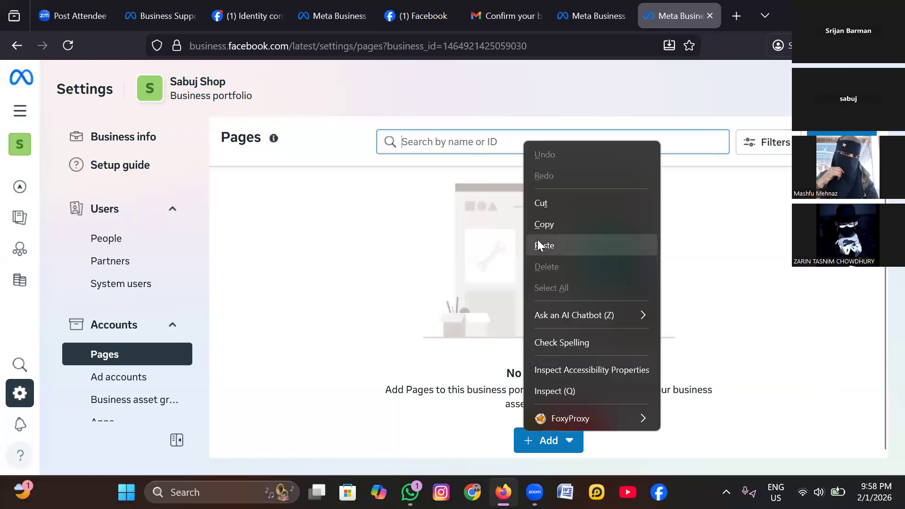
click(537, 239)
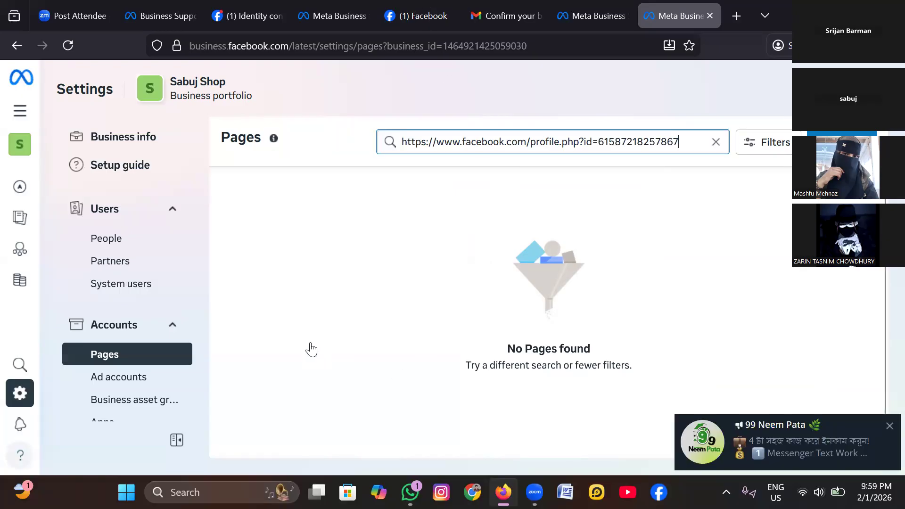
click(889, 426)
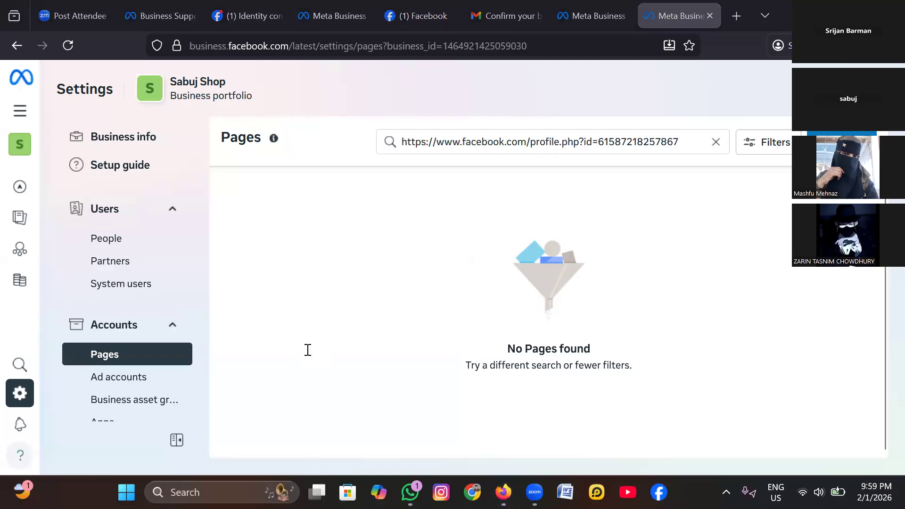
- Return to the Sabuj Shop Page, check the account's available profiles and reload the Page
key(ctrl+Tab)
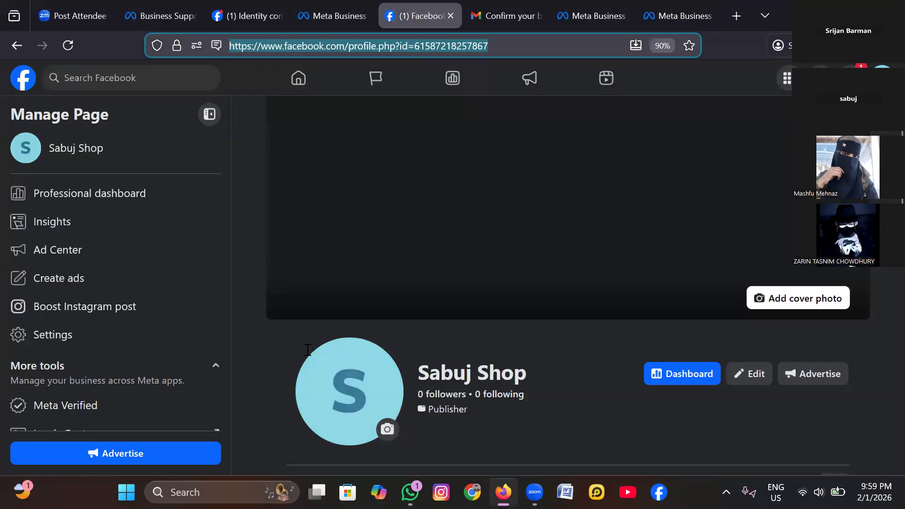
scroll(566, 282, down, 4)
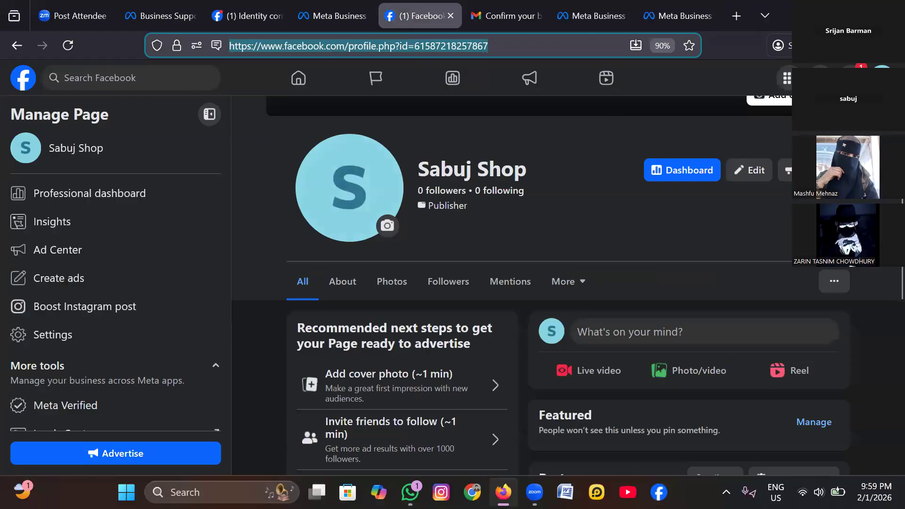
scroll(566, 283, up, 2)
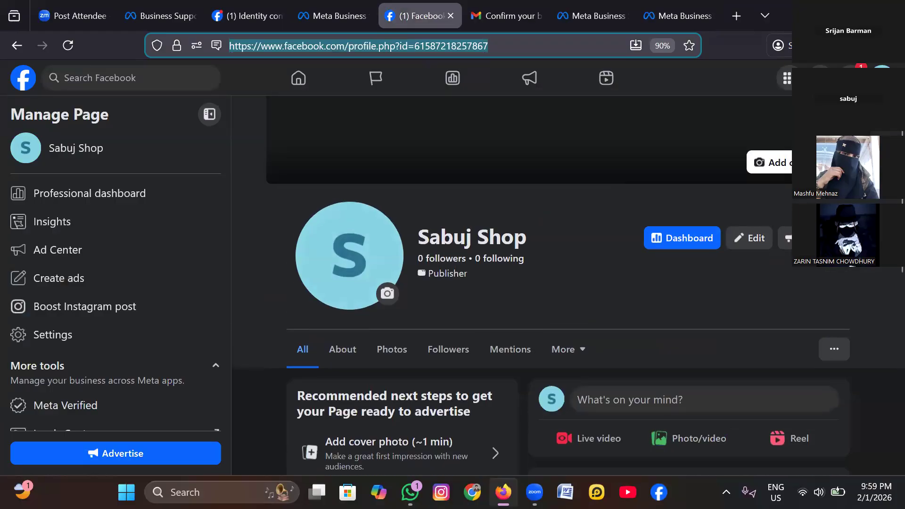
click(882, 77)
click(882, 78)
click(882, 78)
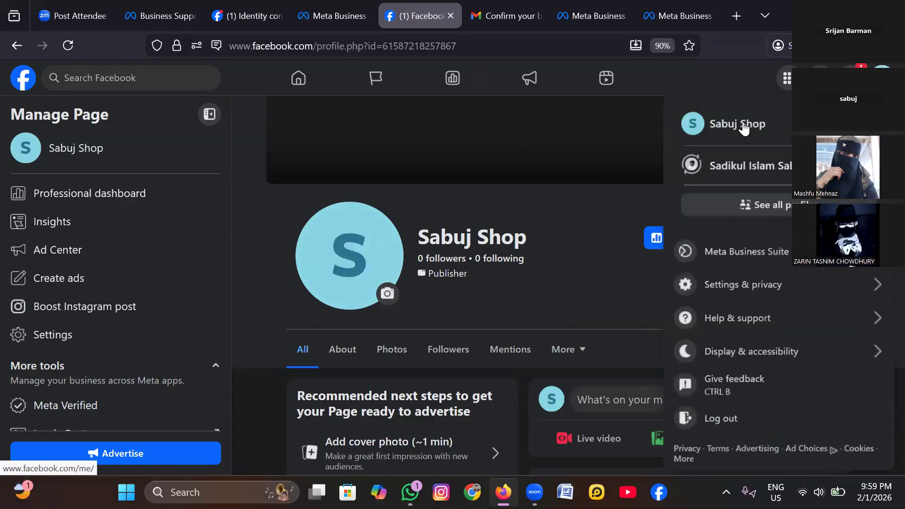
click(536, 185)
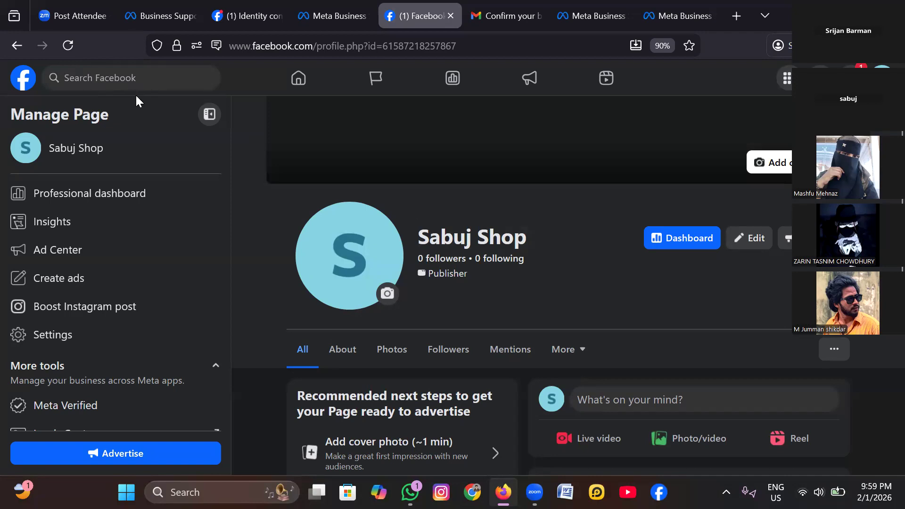
scroll(148, 97, up, 3)
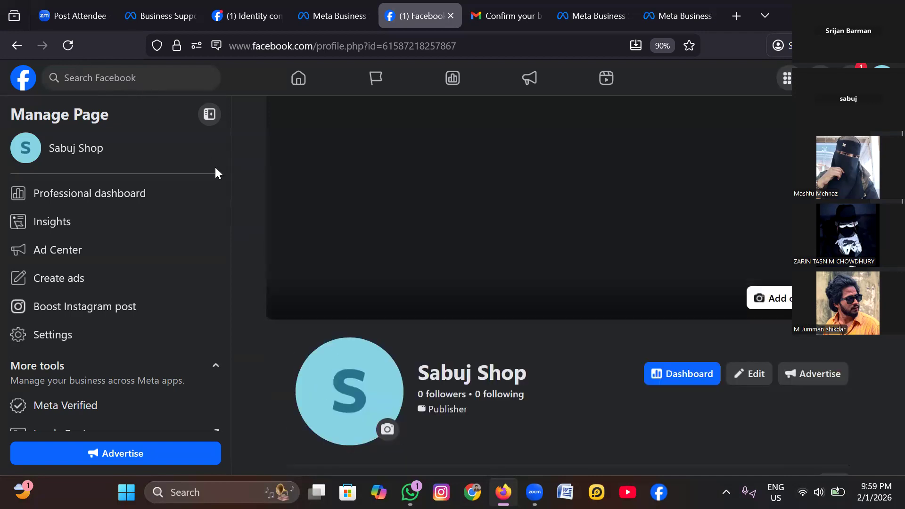
key(F5)
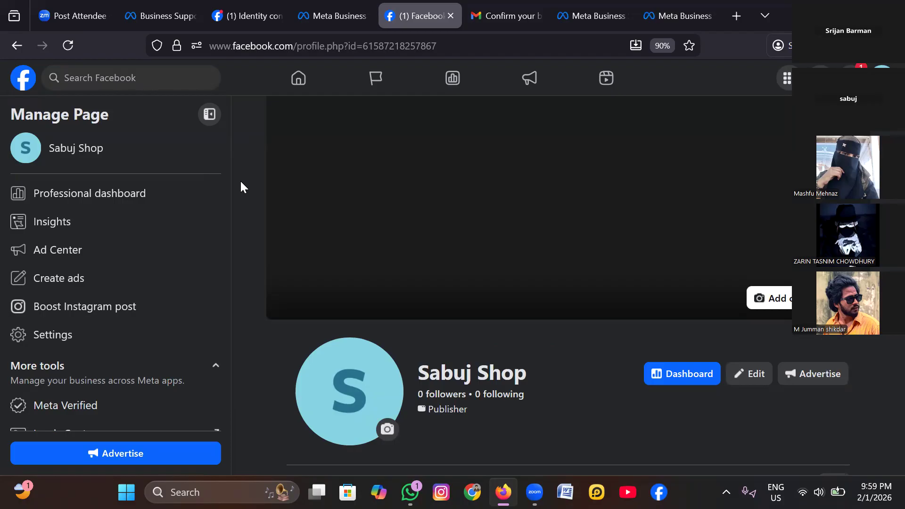
scroll(241, 186, down, 4)
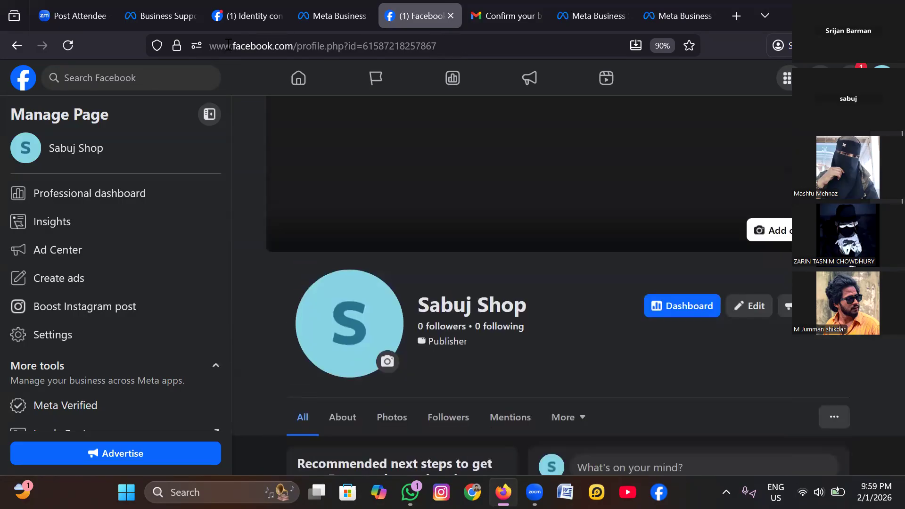
- Copy the reloaded Sabuj Shop Page's complete URL again
double_click(556, 45)
key(ctrl+shift+Left)
key(ctrl+shift+Left)
key(ctrl+shift+Left)
key(ctrl+shift+Left)
key(ctrl+shift+Left)
key(ctrl+shift+Left)
key(ctrl+shift+Left)
key(ctrl+shift+Left)
key(ctrl+shift+Left)
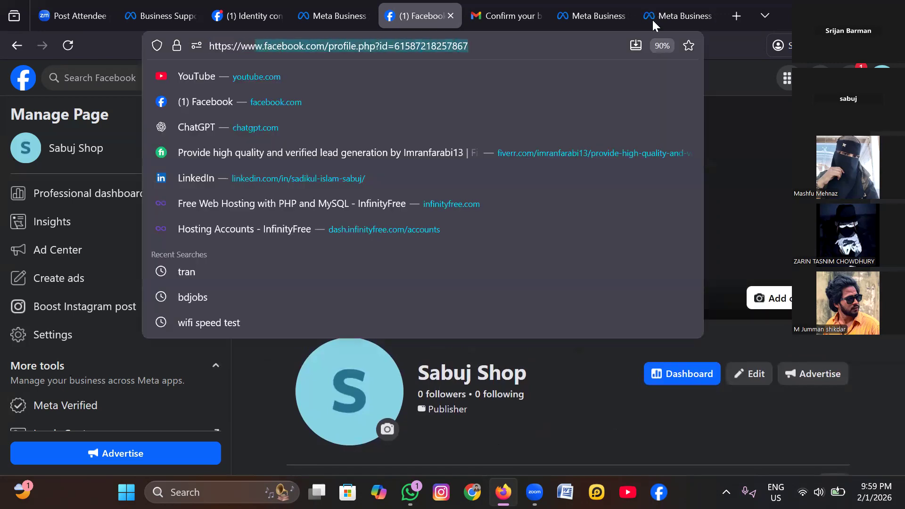
right_click(231, 48)
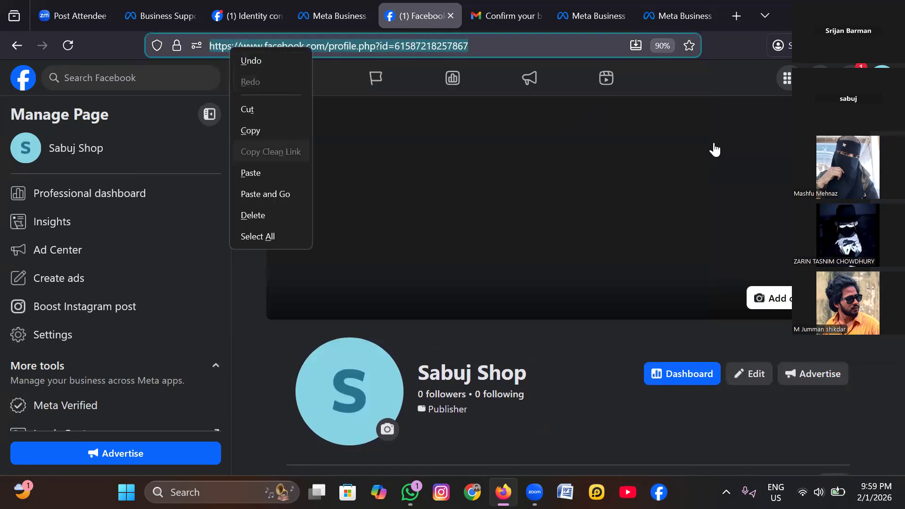
click(251, 130)
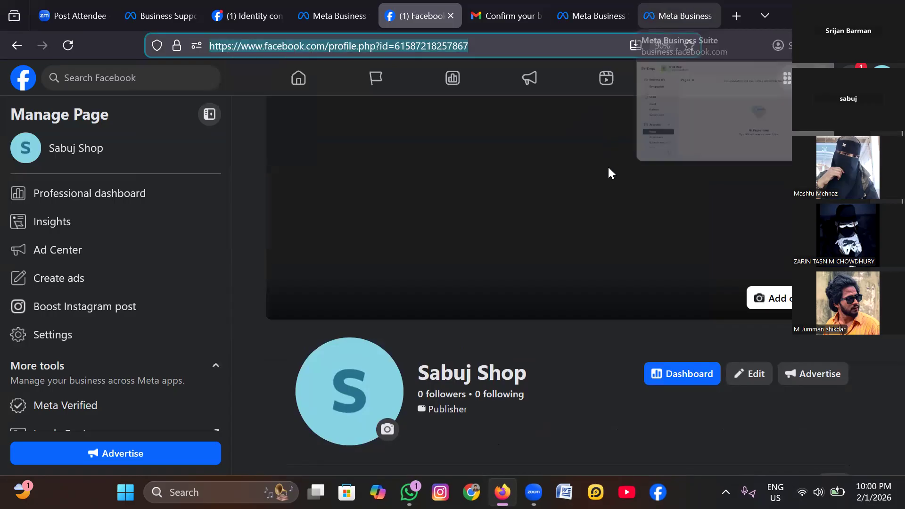
- Clear the Page search in the portfolio's settings and search again with the newly copied URL
click(677, 16)
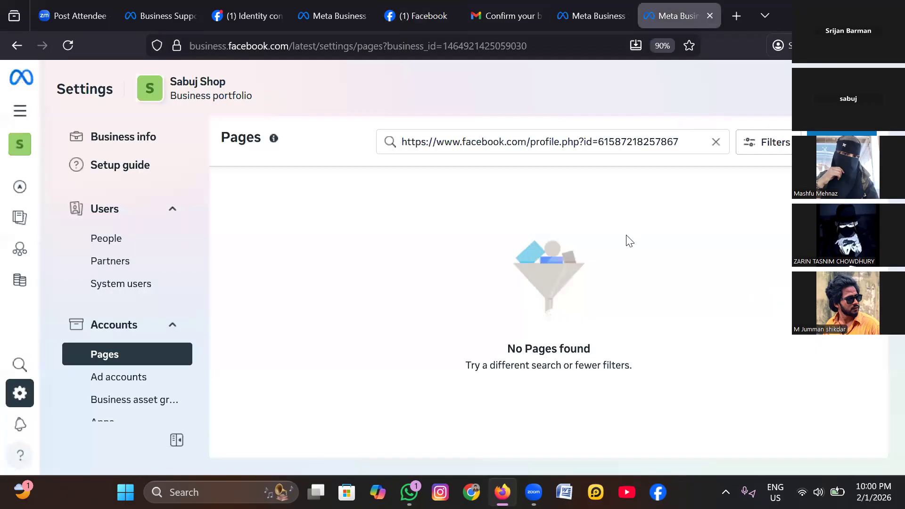
key(ctrl+a)
key(BackSpace)
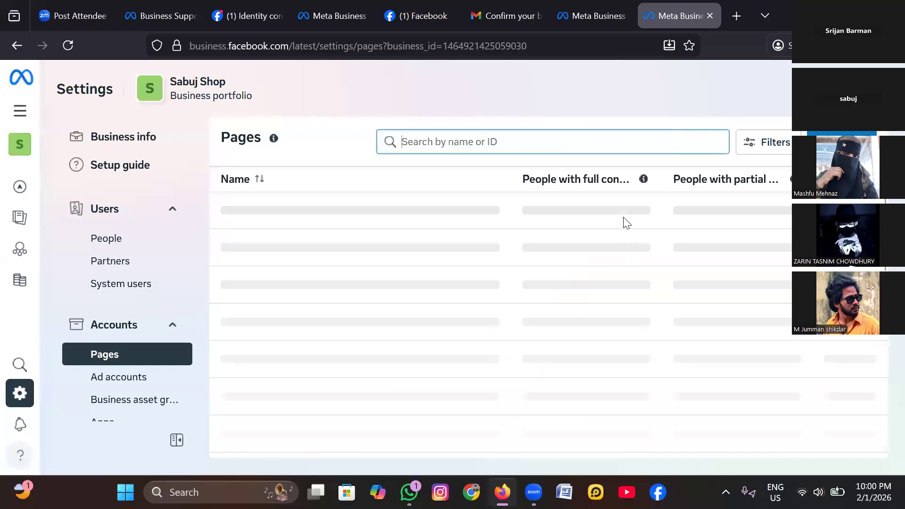
right_click(608, 140)
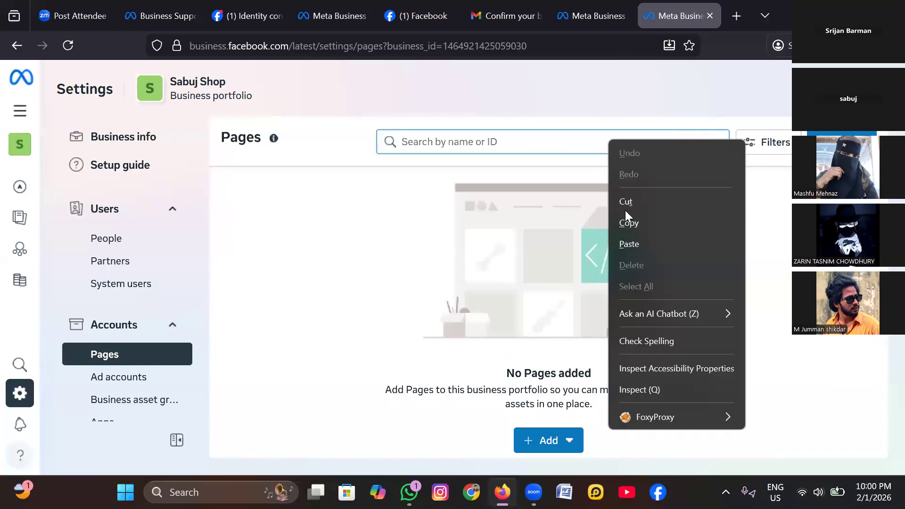
key(ctrl+v)
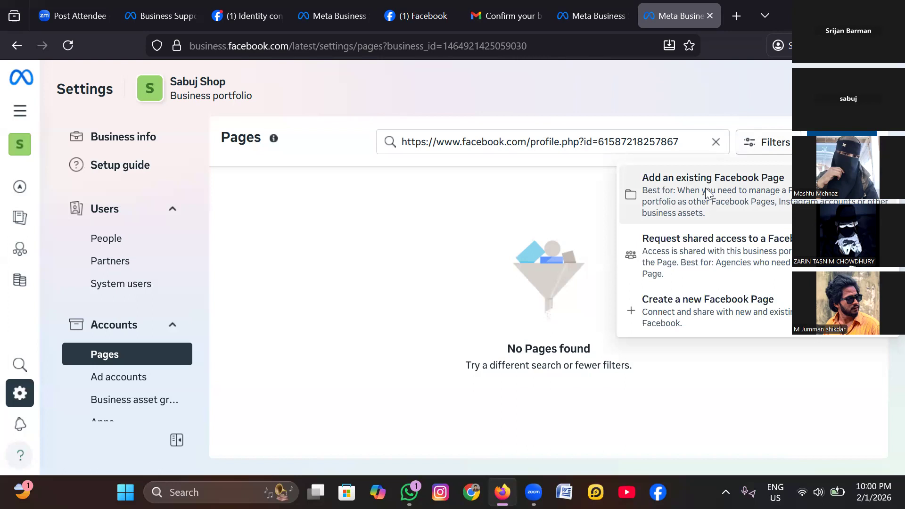
- Start adding an existing Facebook Page, find Sabuj Shop by its copied URL, and proceed past the people review to the approval request
click(705, 191)
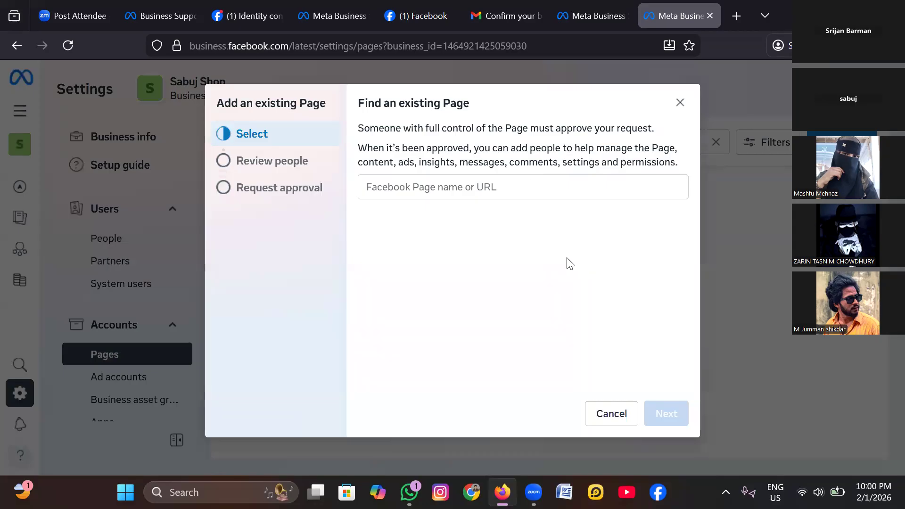
click(408, 190)
right_click(532, 187)
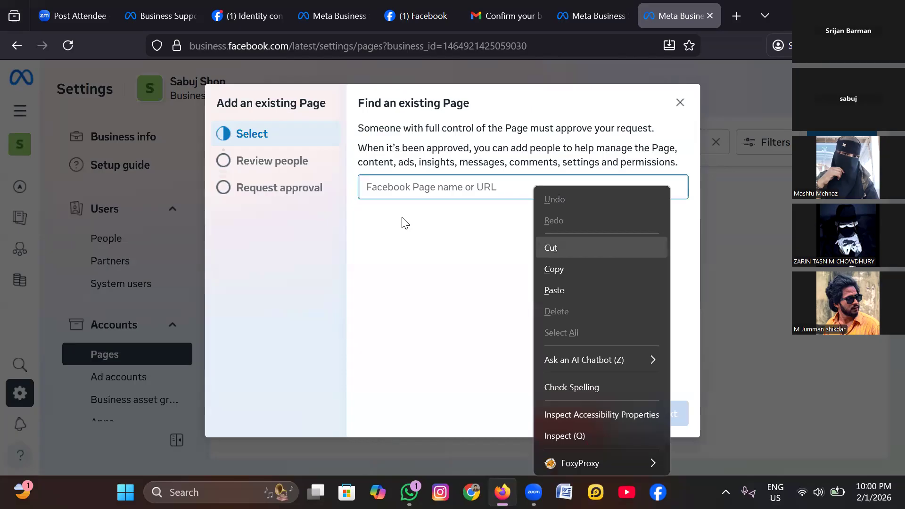
click(553, 289)
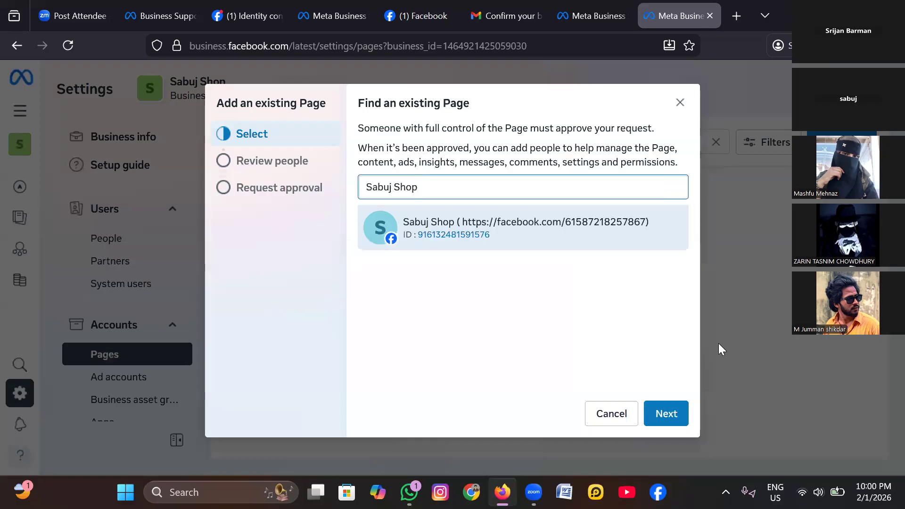
click(666, 413)
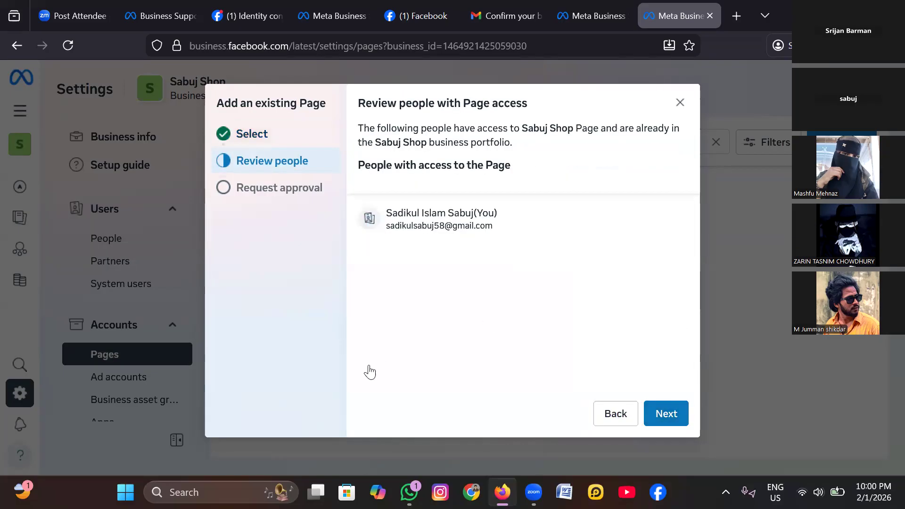
click(666, 413)
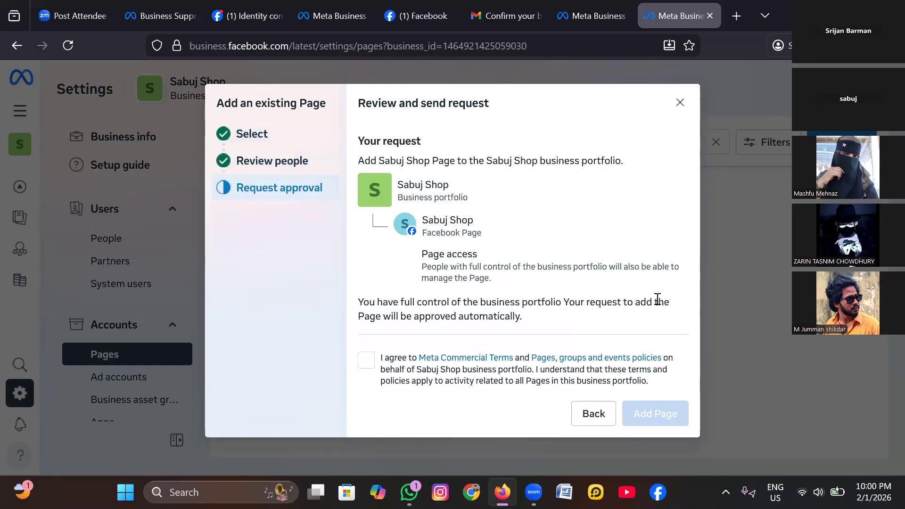
- Agree to the commercial terms, add the Sabuj Shop Page to the business portfolio and look over its assigned people
click(366, 360)
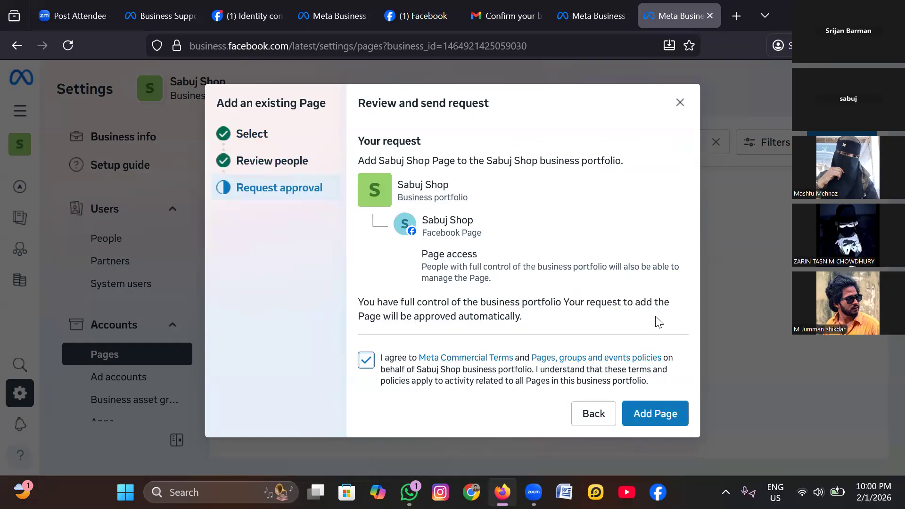
click(655, 413)
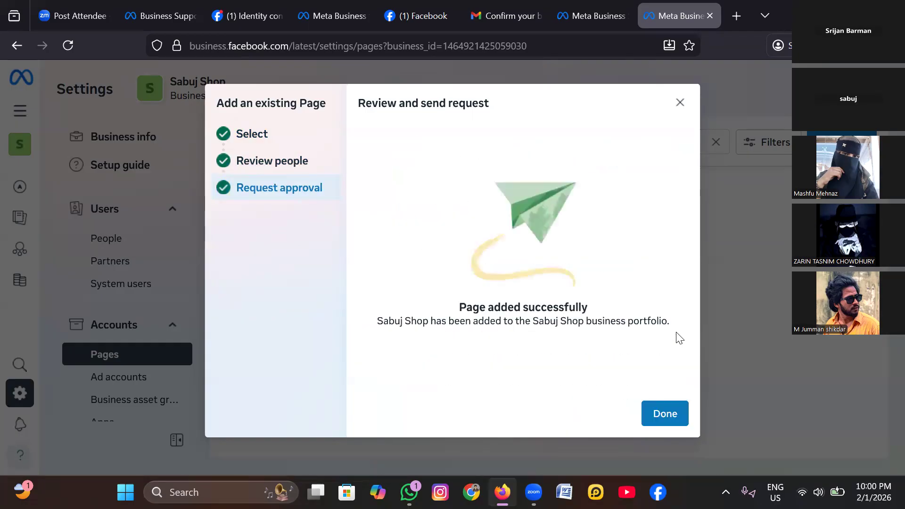
click(666, 414)
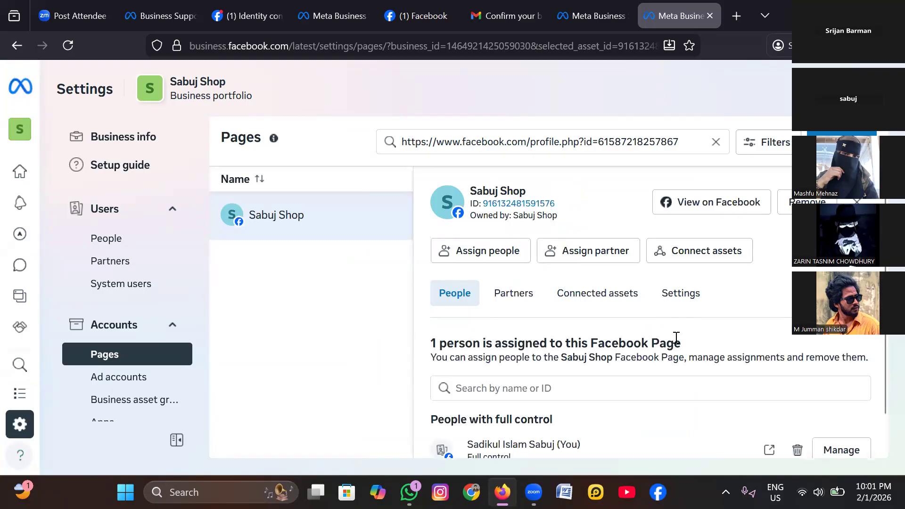
scroll(675, 337, down, 1)
scroll(676, 338, up, 1)
scroll(597, 294, down, 1)
scroll(597, 295, up, 1)
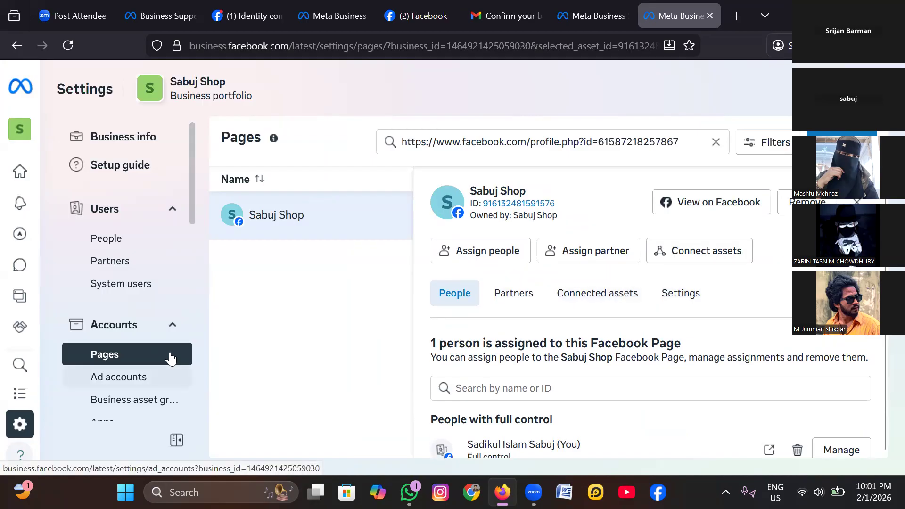
- Start a new ad account in the portfolio named "Sabuj Shop", using the Asia/Dhaka time zone and US Dollars, and submit its details
click(141, 377)
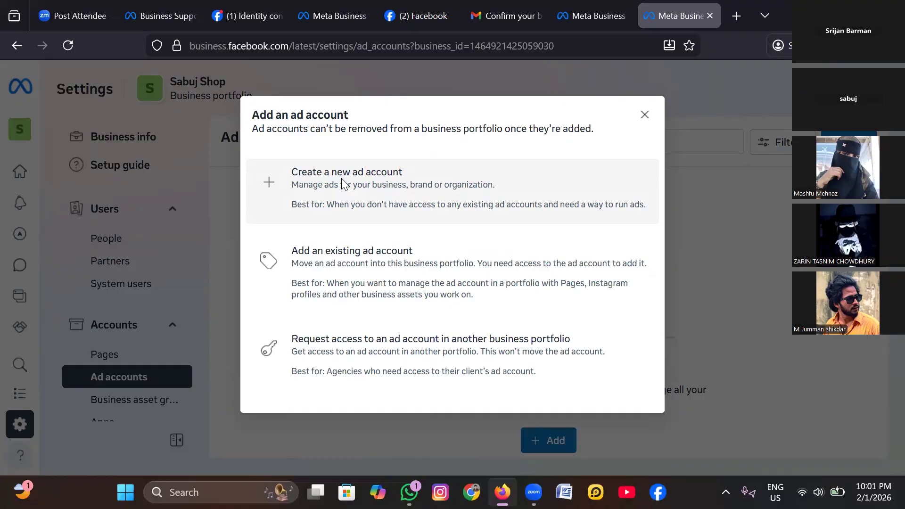
click(343, 183)
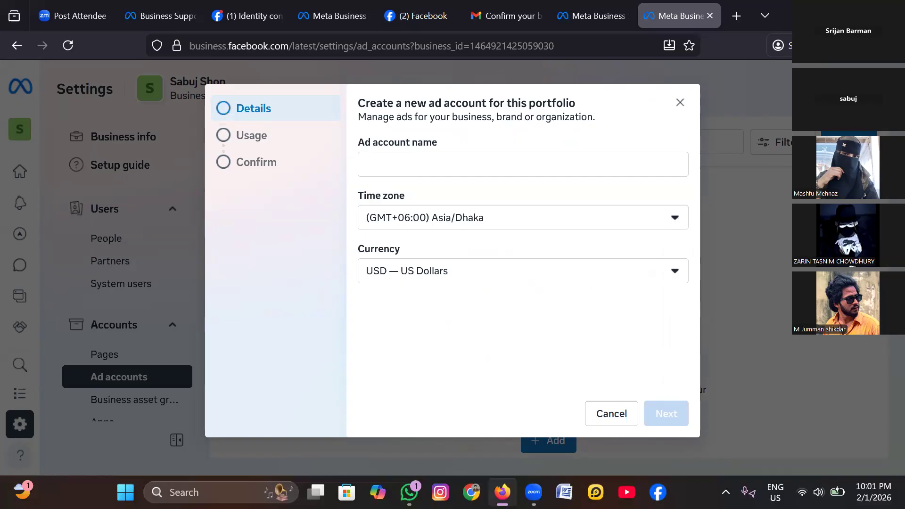
click(523, 164)
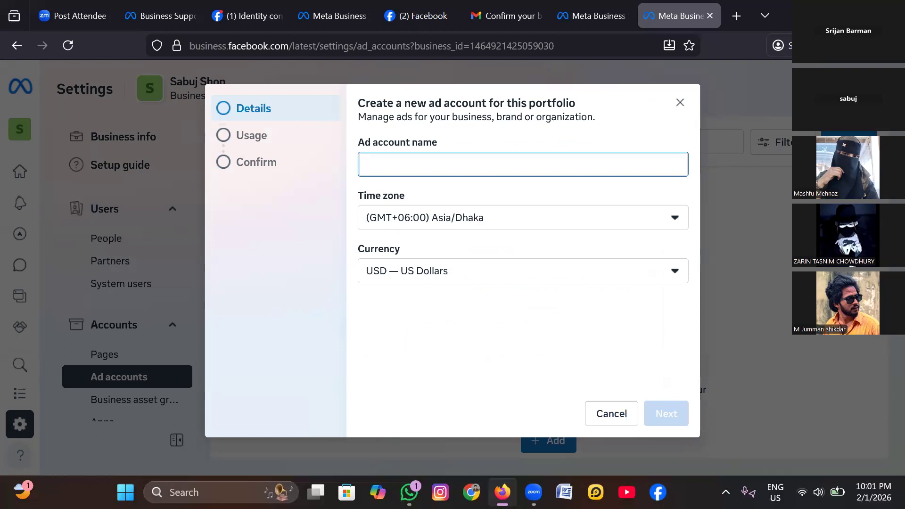
text(S)
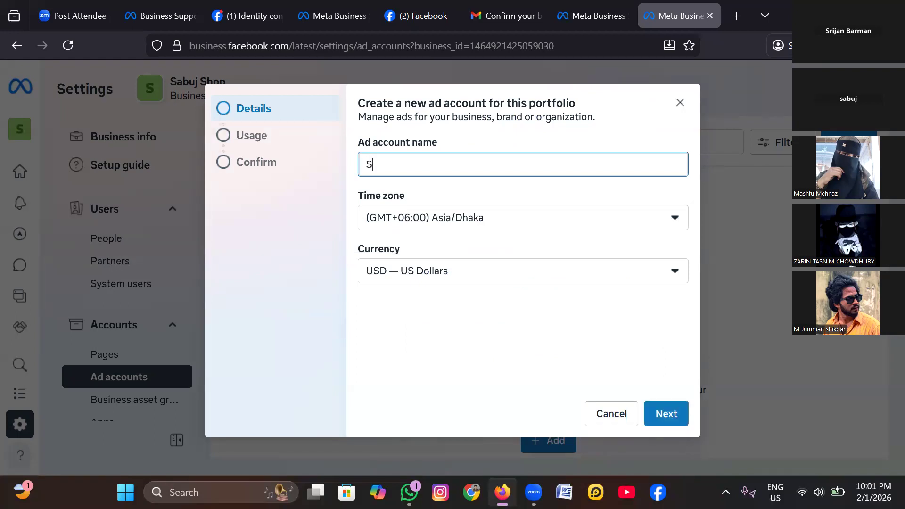
text(h)
key(BackSpace)
text(a)
key(BackSpace)
text(a)
key(BackSpace)
text(abuj )
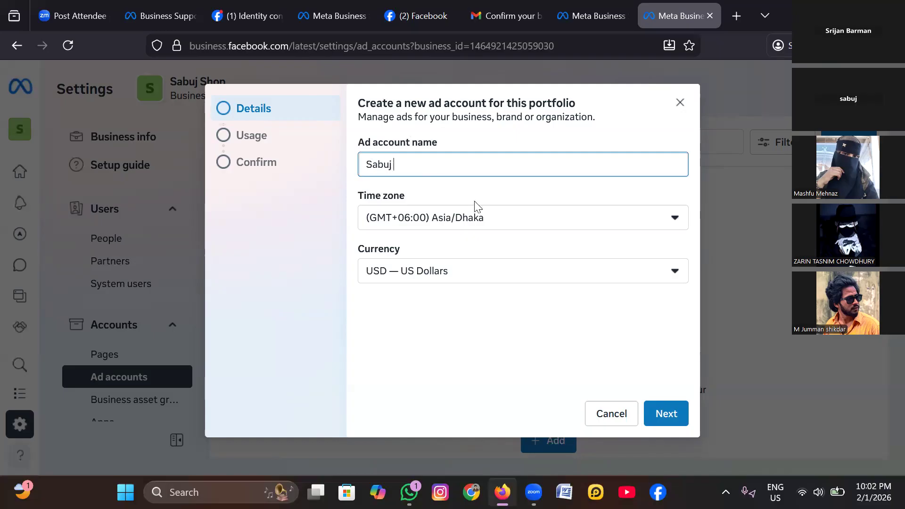
text(Shop)
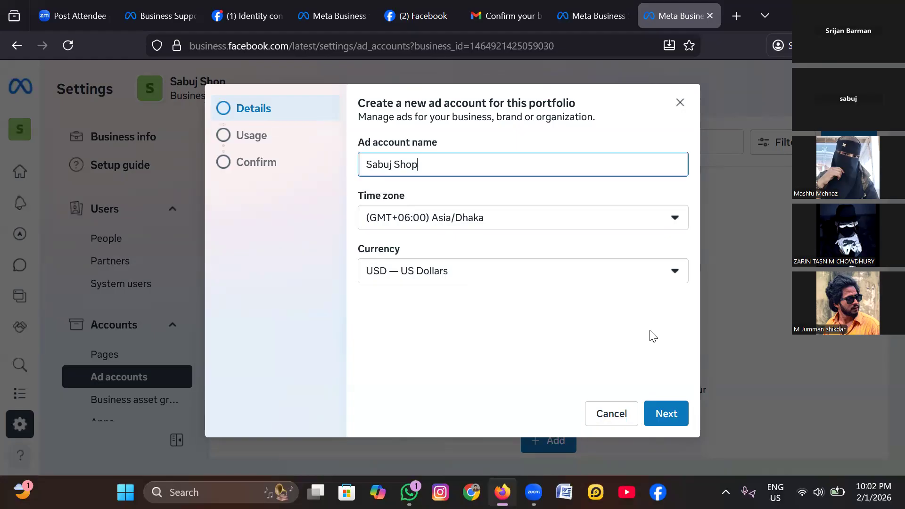
key(Return)
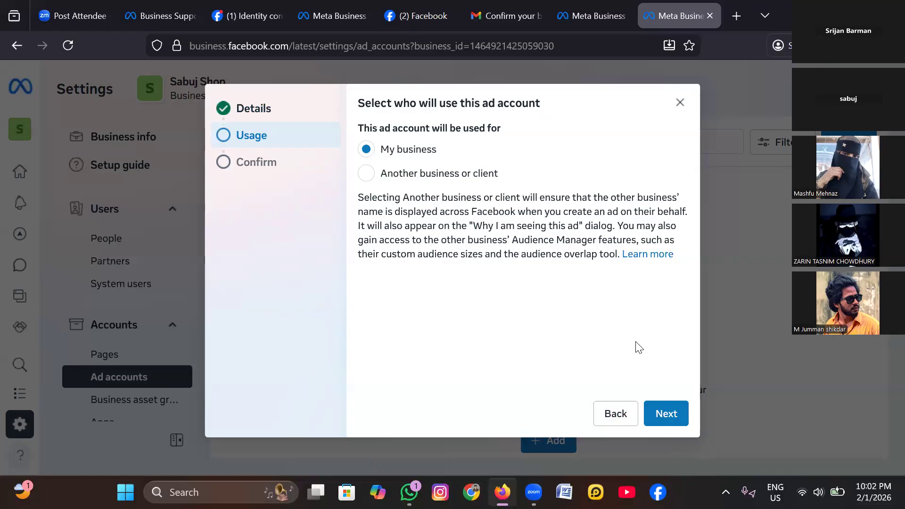
- Assign the ad account's use to My business, agree to the terms and create it without adding payment info
click(666, 413)
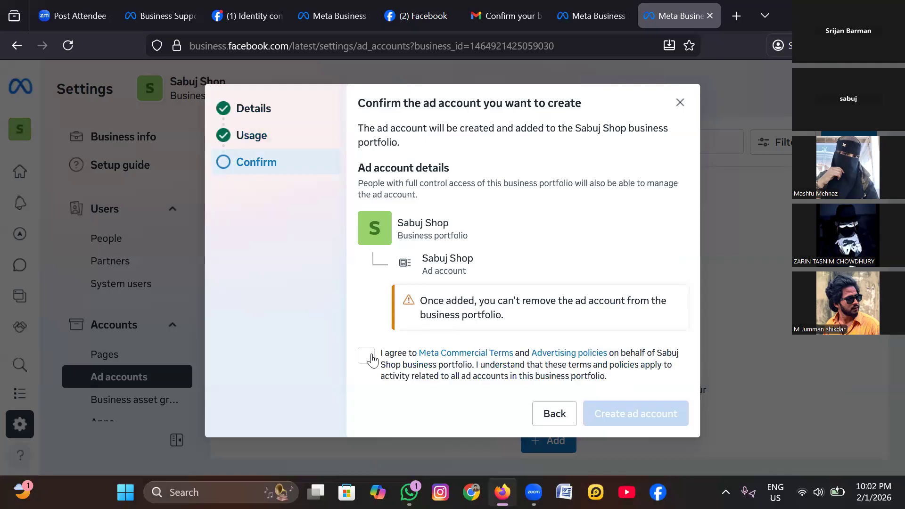
click(452, 361)
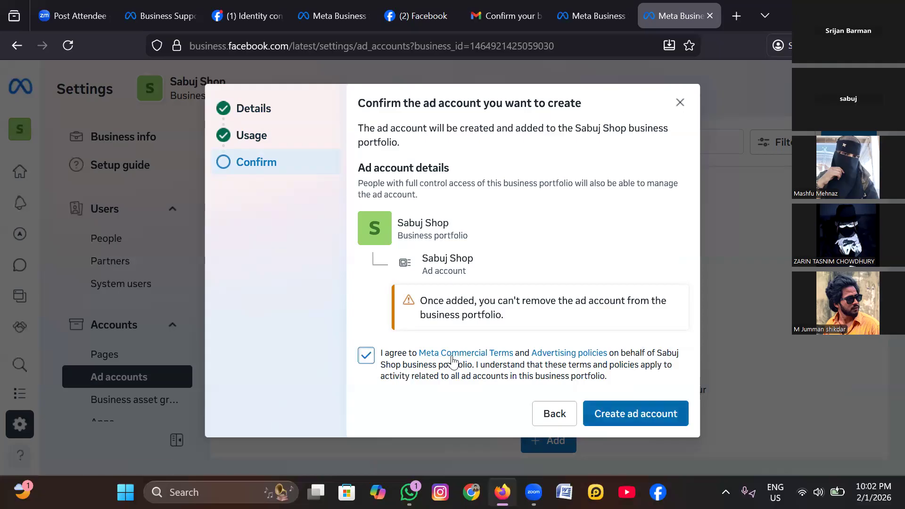
click(635, 413)
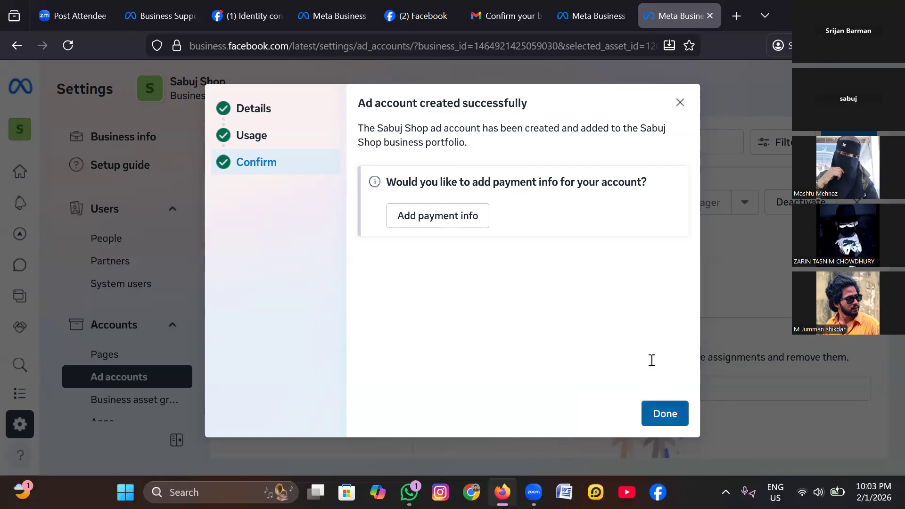
click(664, 413)
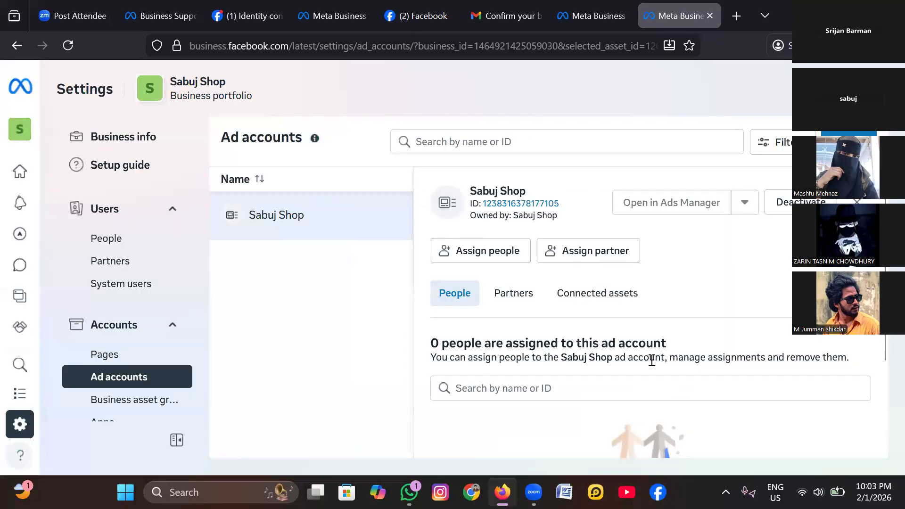
- Look over the new Sabuj Shop ad account's assignments and open the portfolio's list of people
scroll(650, 359, down, 3)
scroll(650, 360, up, 3)
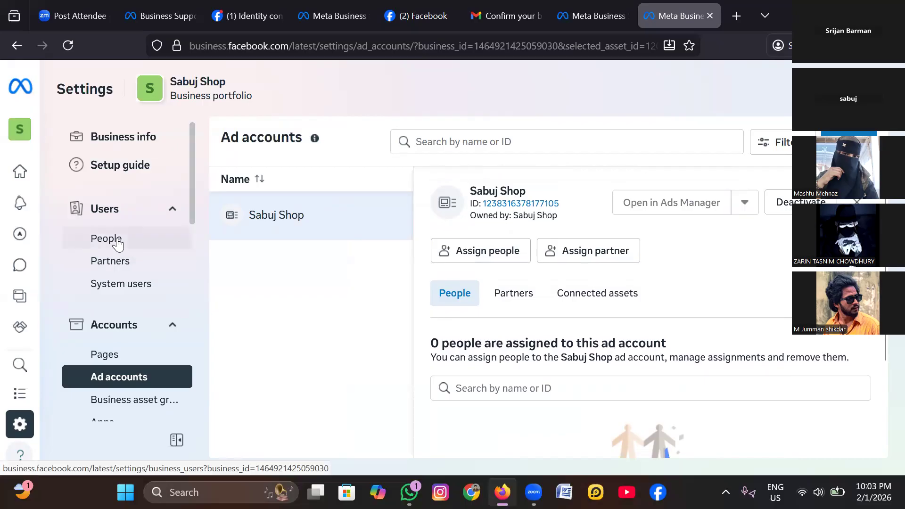
click(117, 243)
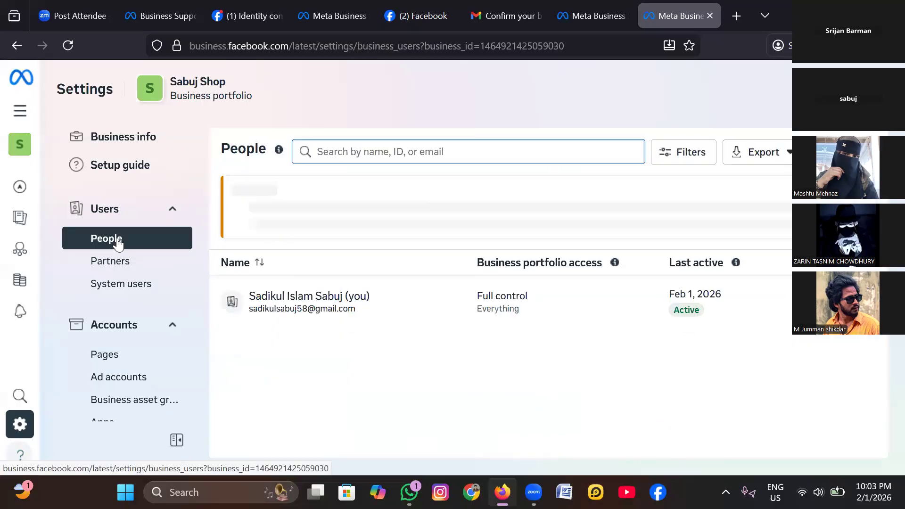